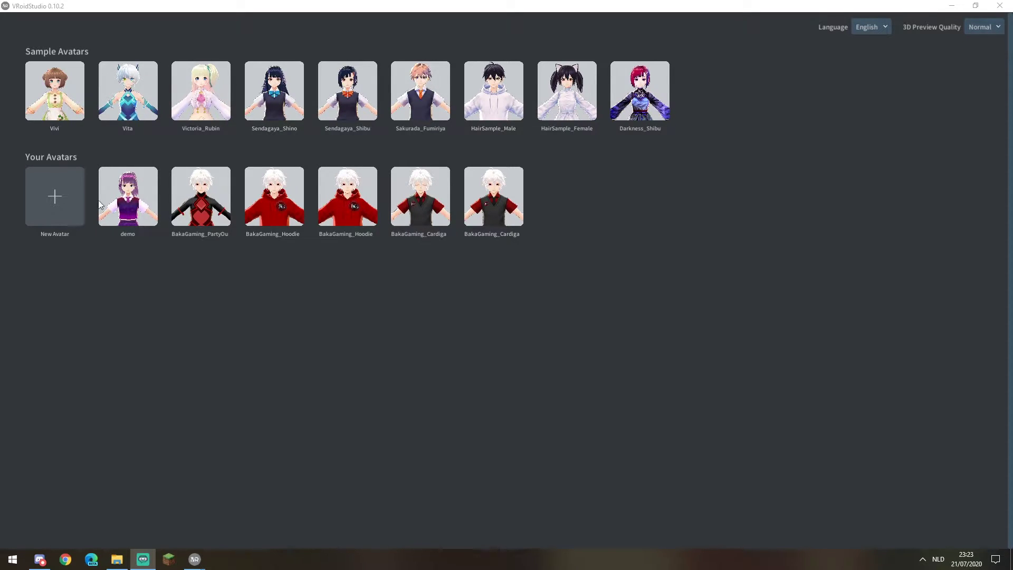
Open the Sendagaya_Shino sample avatar and frame its head and shoulders.
left_click(268, 108)
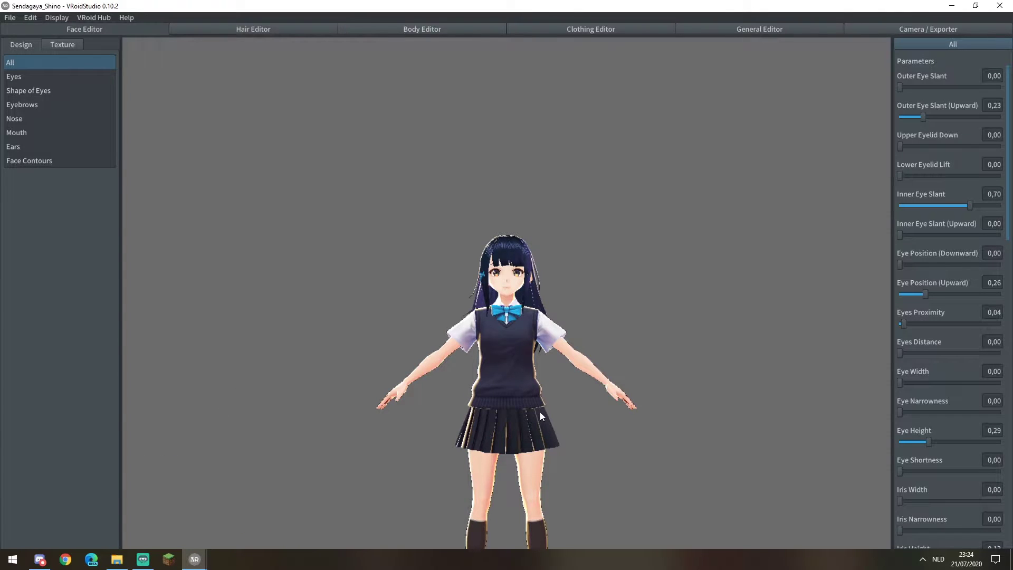
middle_click_drag(539, 411, 519, 249)
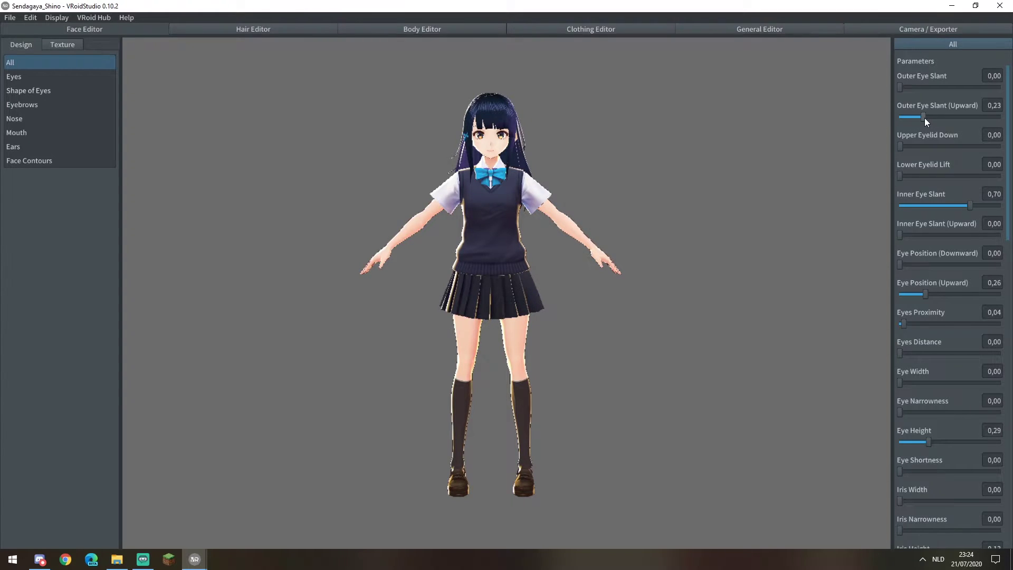
scroll(495, 120, "up", 5)
scroll(456, 334, "up", 5)
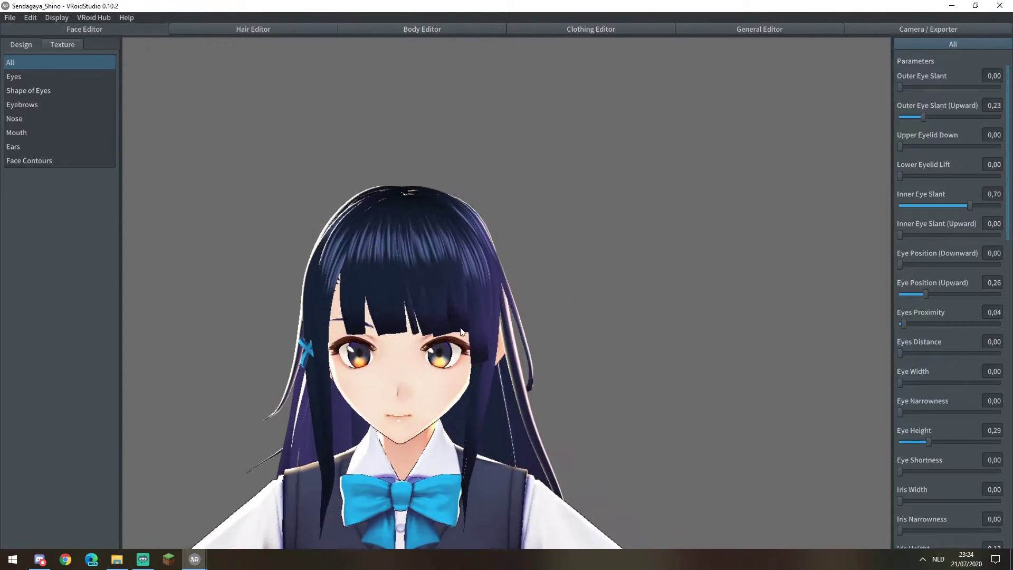
scroll(459, 324, "down", 2)
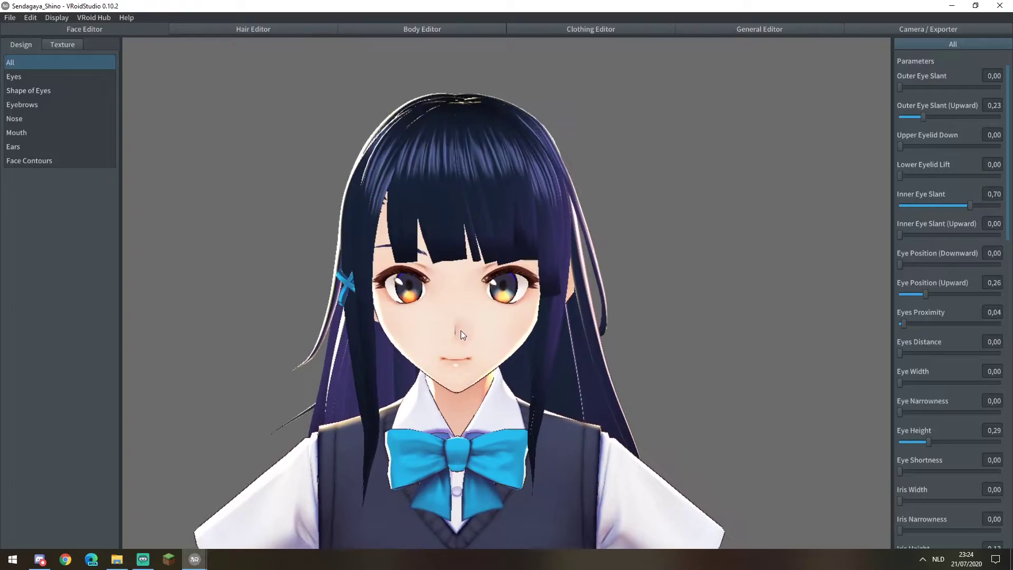
right_click_drag(461, 333, 475, 359)
middle_click_drag(475, 359, 502, 349)
scroll(502, 349, "down", 3)
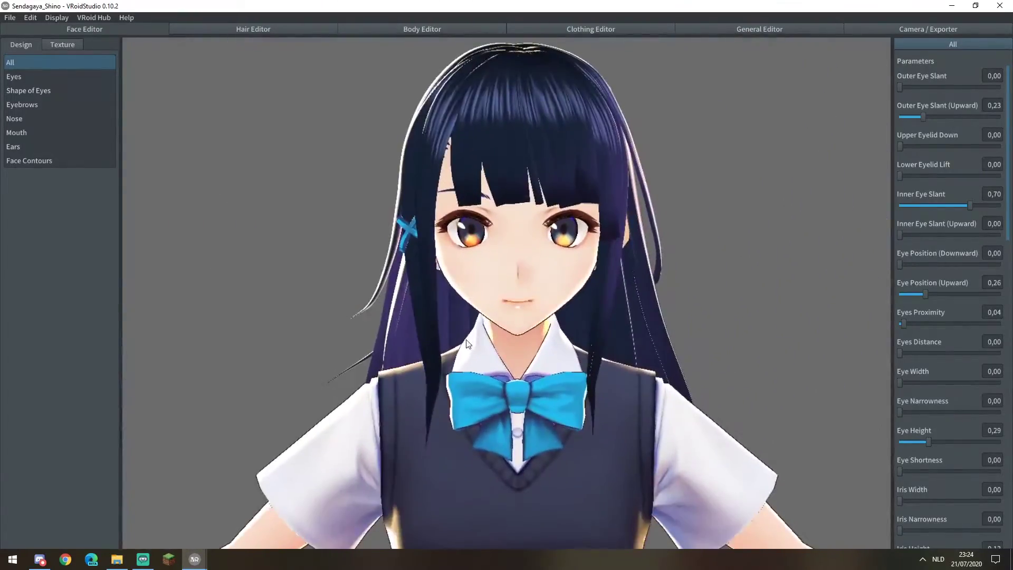
right_click_drag(502, 349, 432, 325)
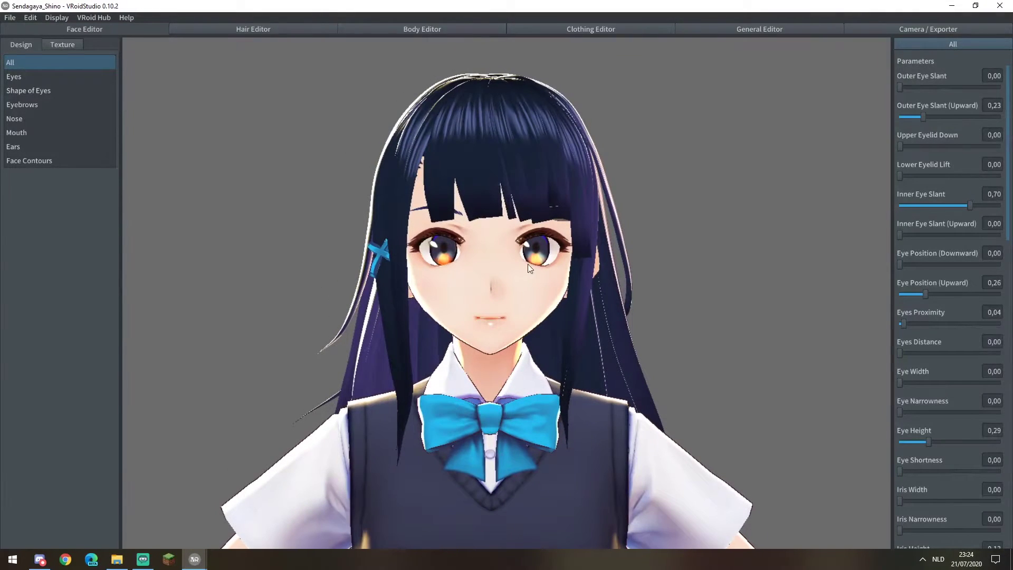
Try Outer Eye Slant (Upward) at its maximum of 1.00 and undo the change.
left_click_drag(922, 116, 873, 125)
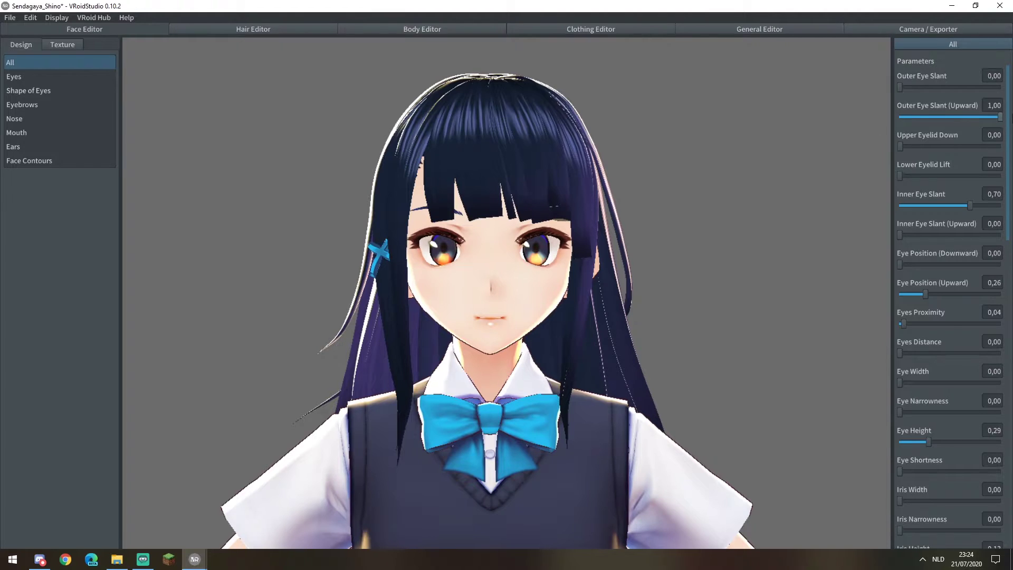
left_click_drag(899, 117, 1009, 117)
key("ctrl+z")
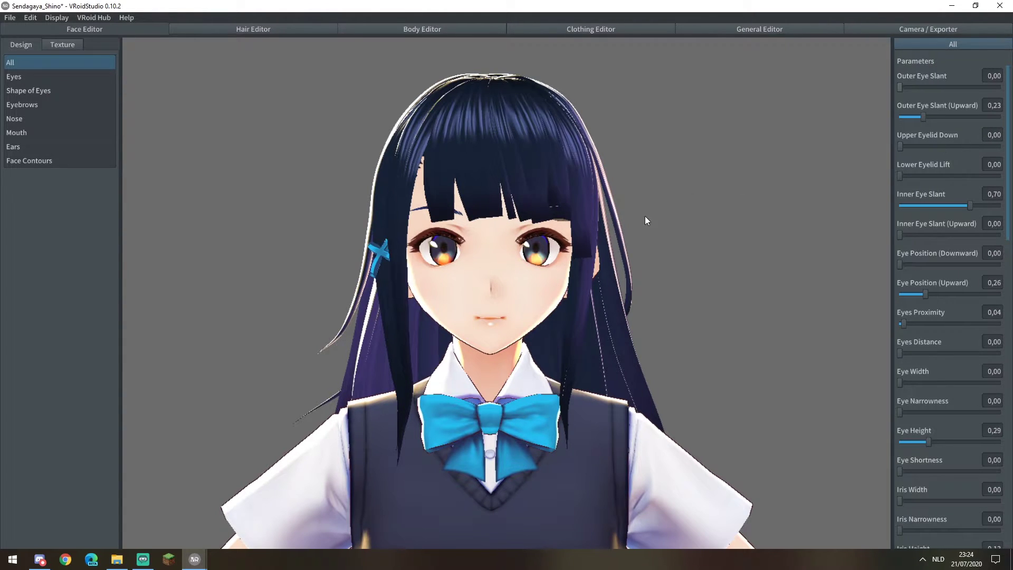
Review the face's Eyes and Shape of Eyes design parameters.
right_click_drag(533, 252, 334, 258)
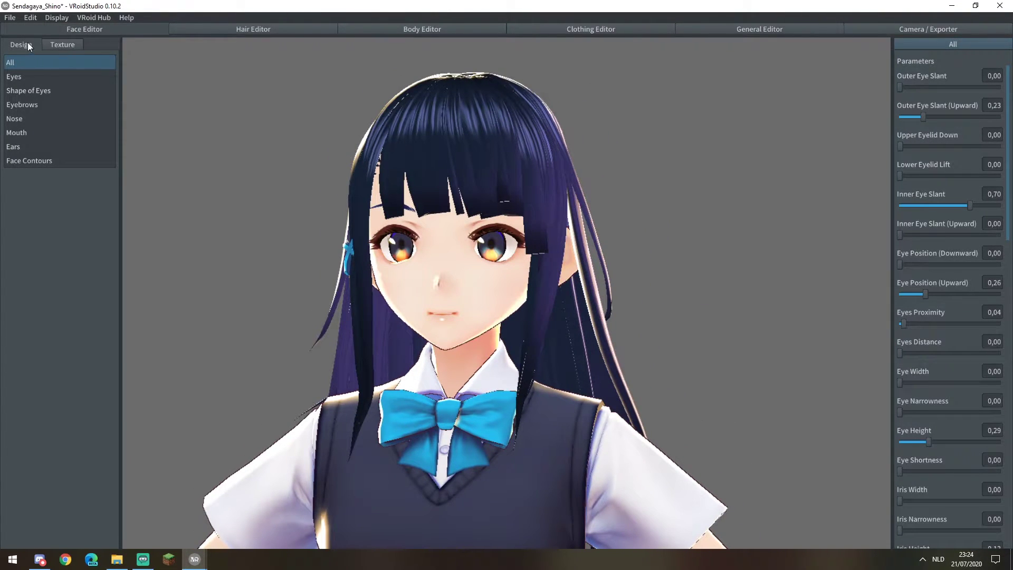
left_click(25, 77)
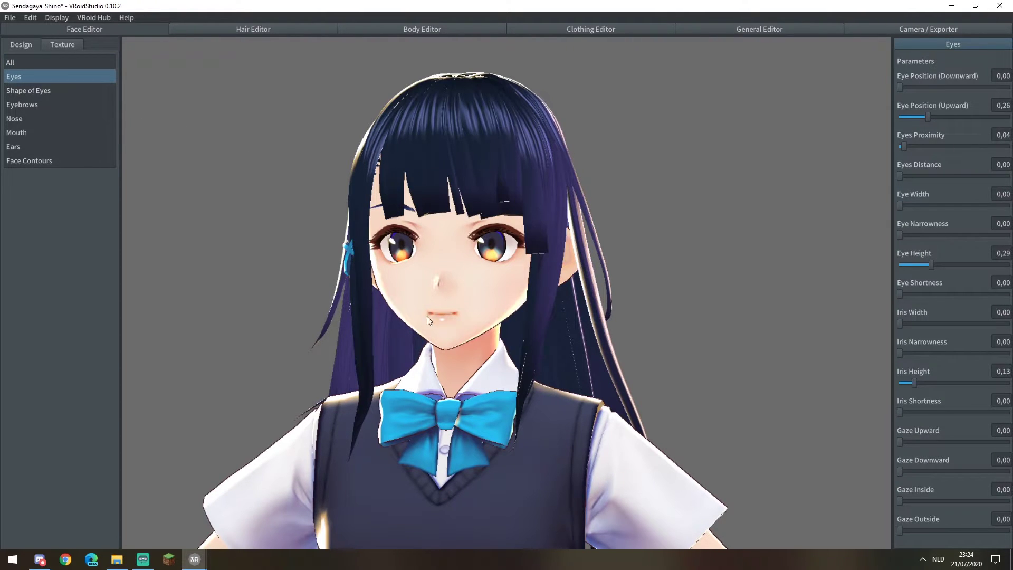
left_click(32, 90)
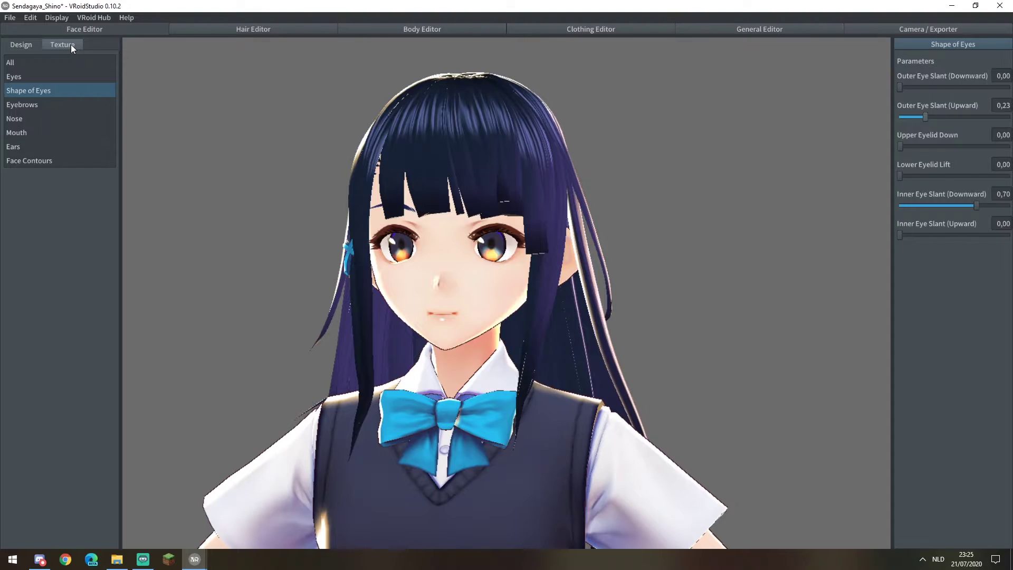
Switch the face editor to textures and look through the Scleras, Eyeline and Face Skin layer groups.
left_click(70, 44)
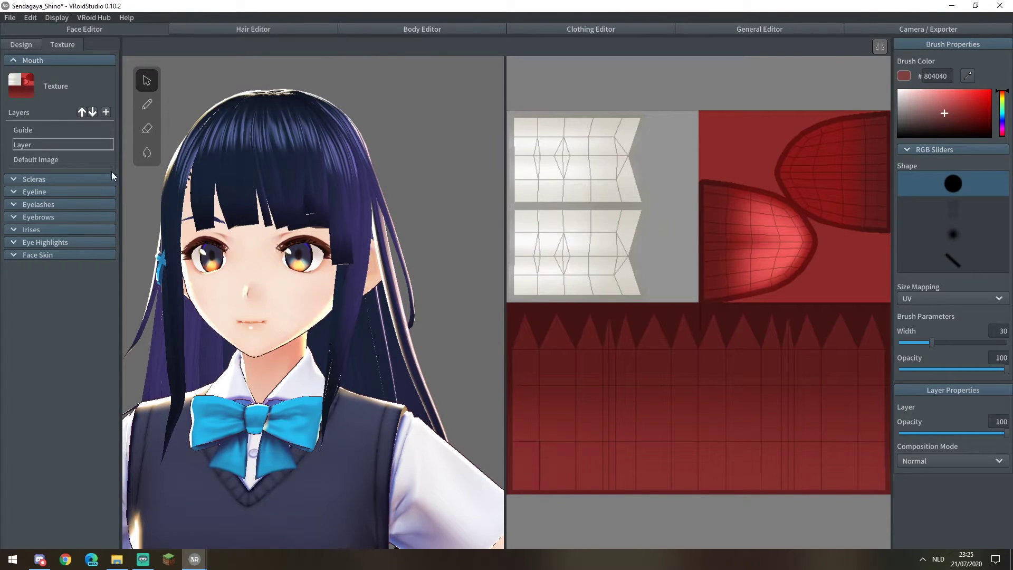
left_click(16, 180)
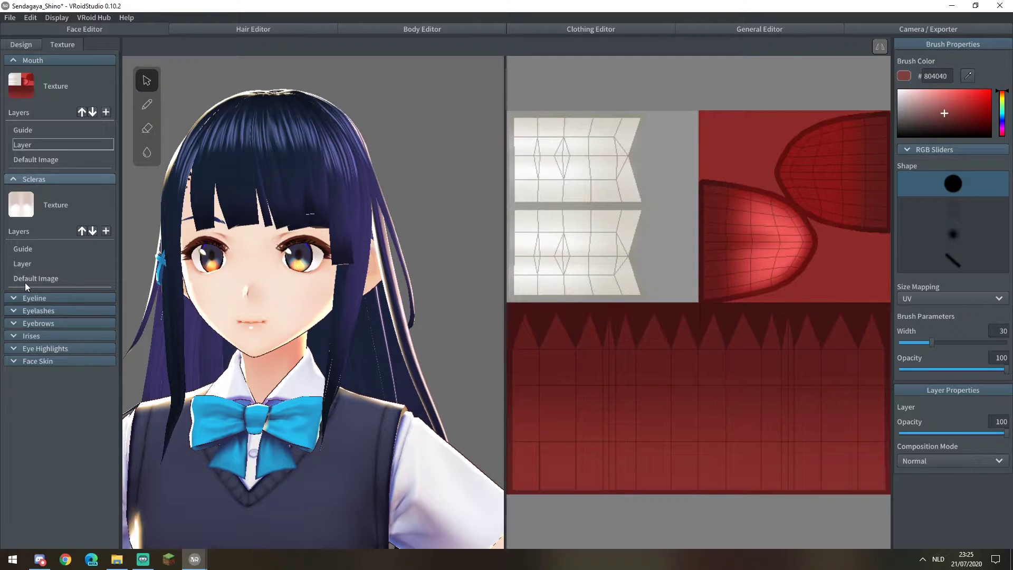
left_click(15, 298)
left_click(14, 512)
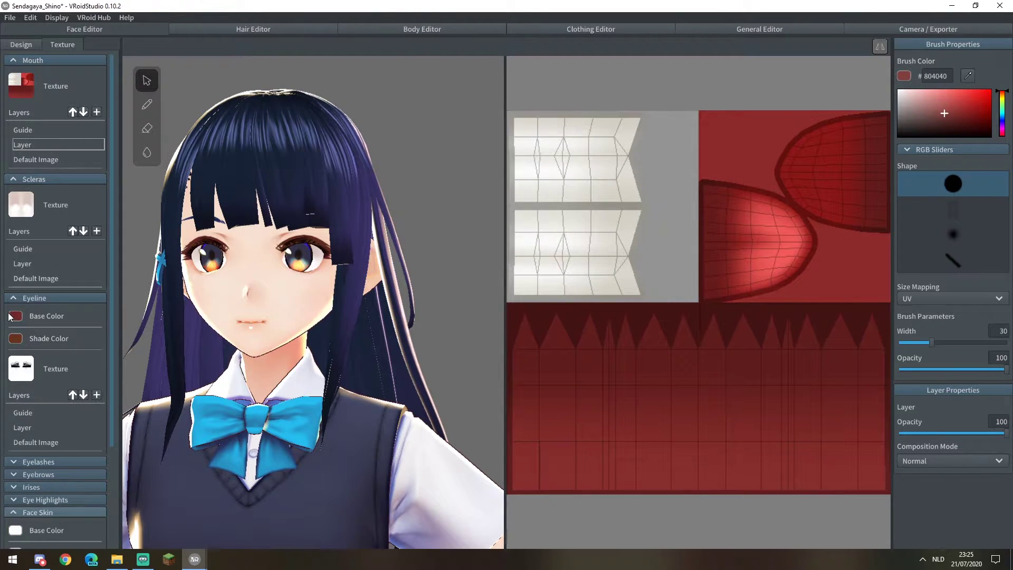
left_click(14, 299)
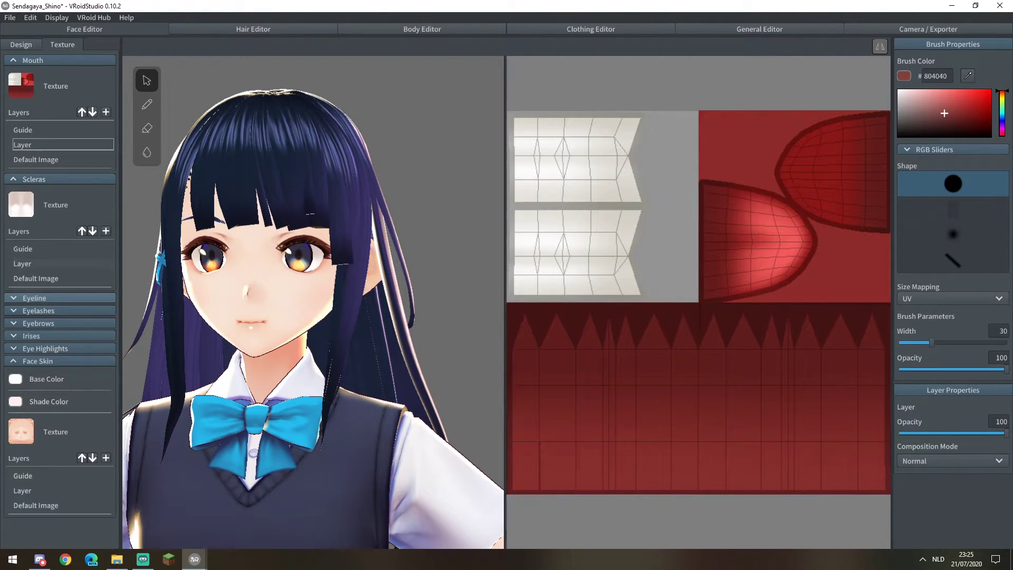
left_click(14, 179)
left_click(16, 256)
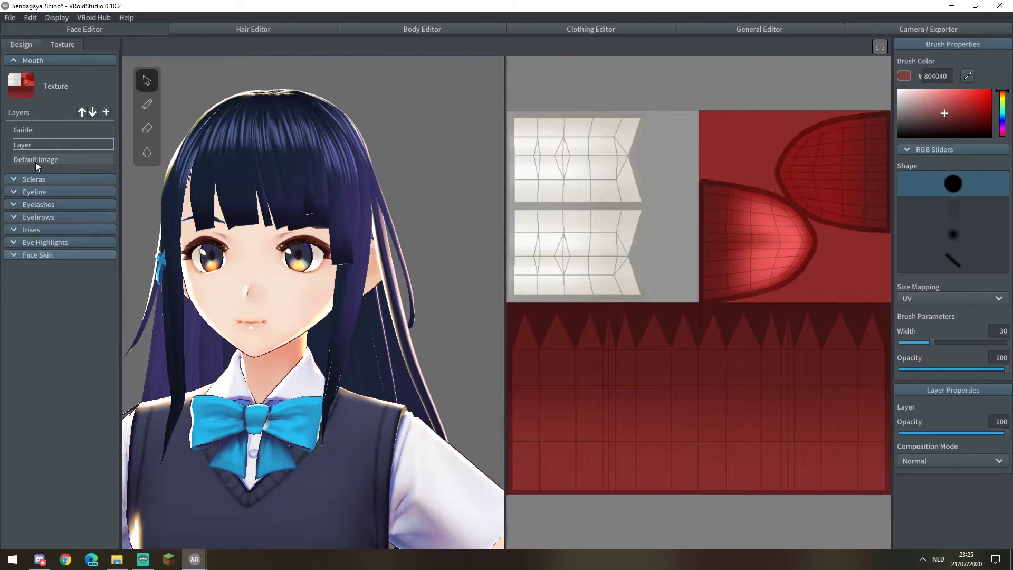
Show the editable layer of the Irises texture and toggle its Guide layer off and back on.
left_click(31, 230)
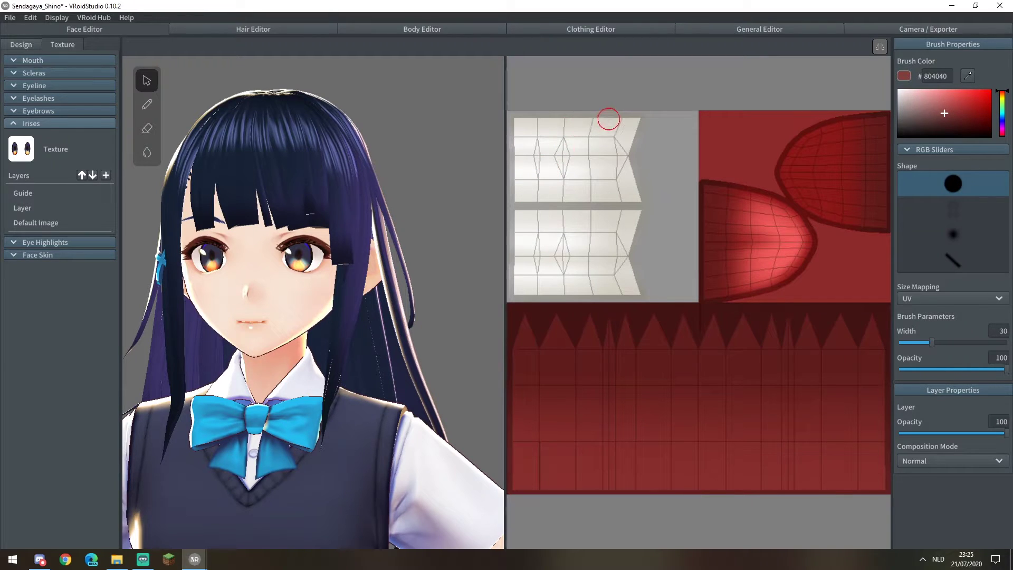
right_click(57, 192)
left_click(80, 198)
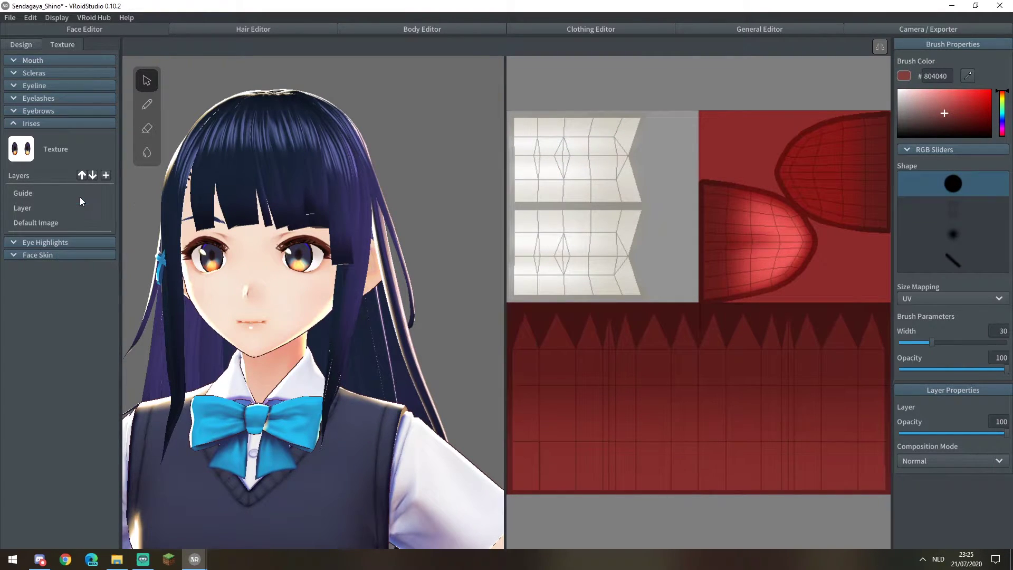
left_click(29, 208)
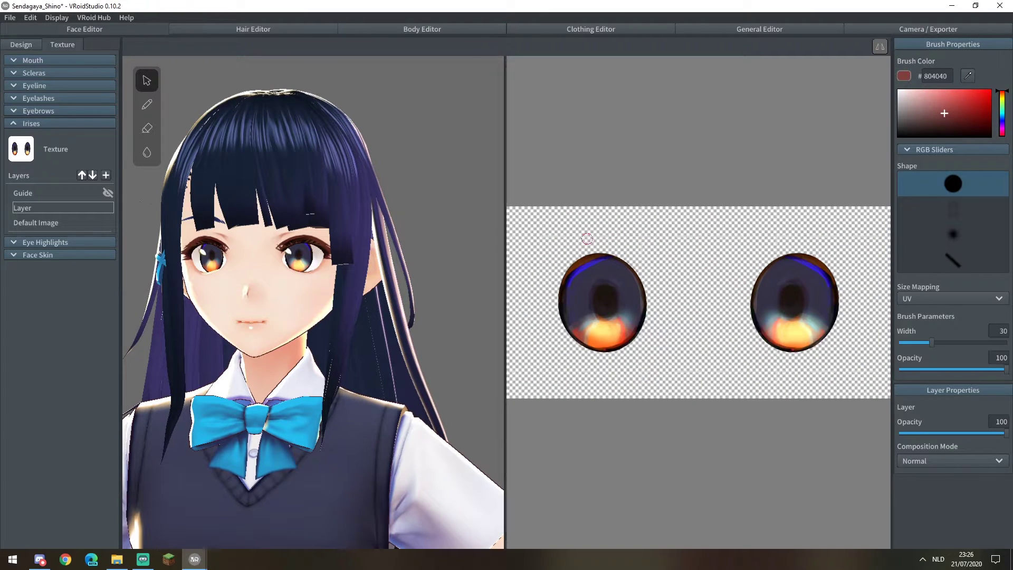
right_click(106, 195)
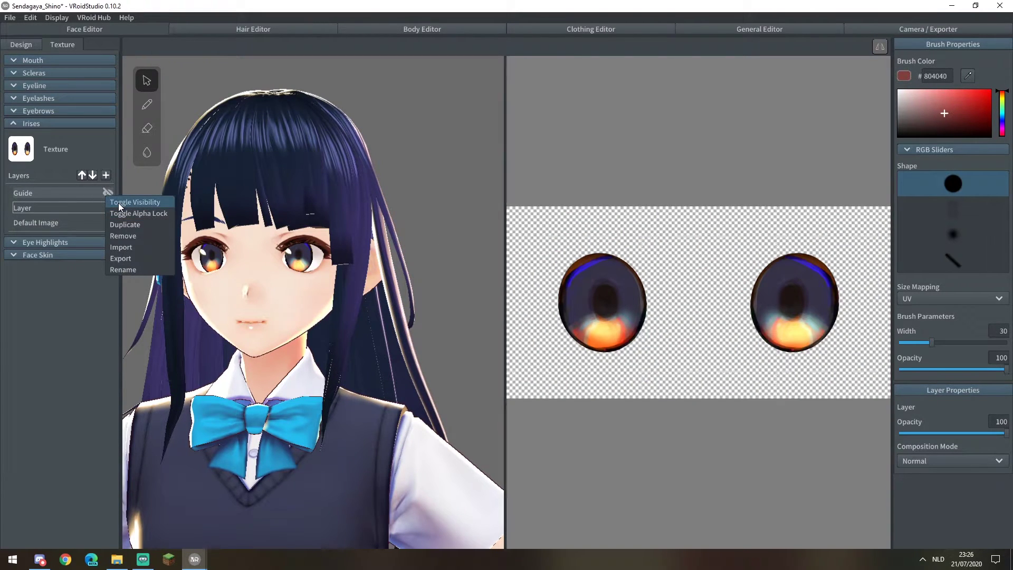
left_click(118, 203)
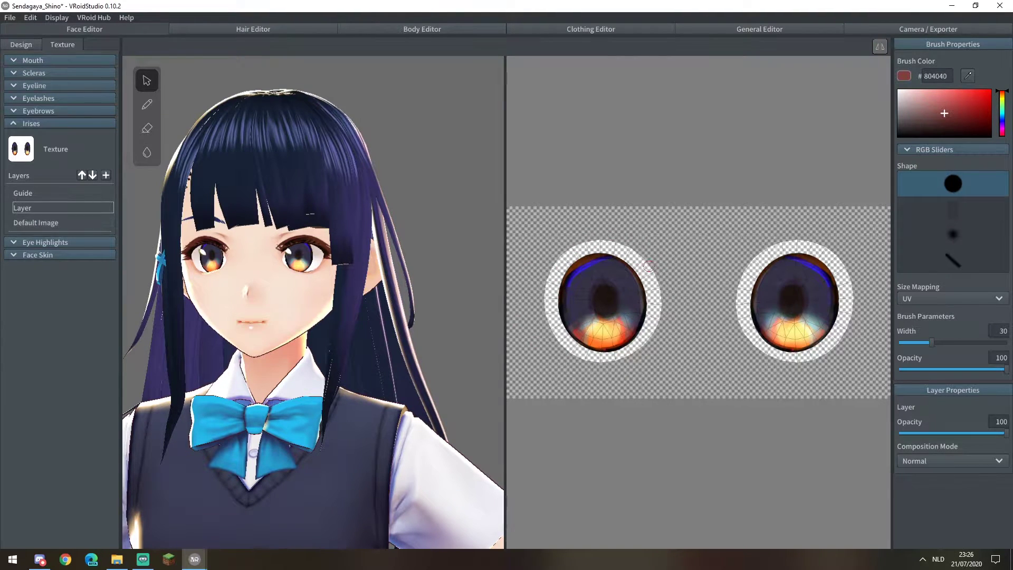
Hide the Irises' Default Image layer briefly and turn its visibility back on.
right_click(50, 223)
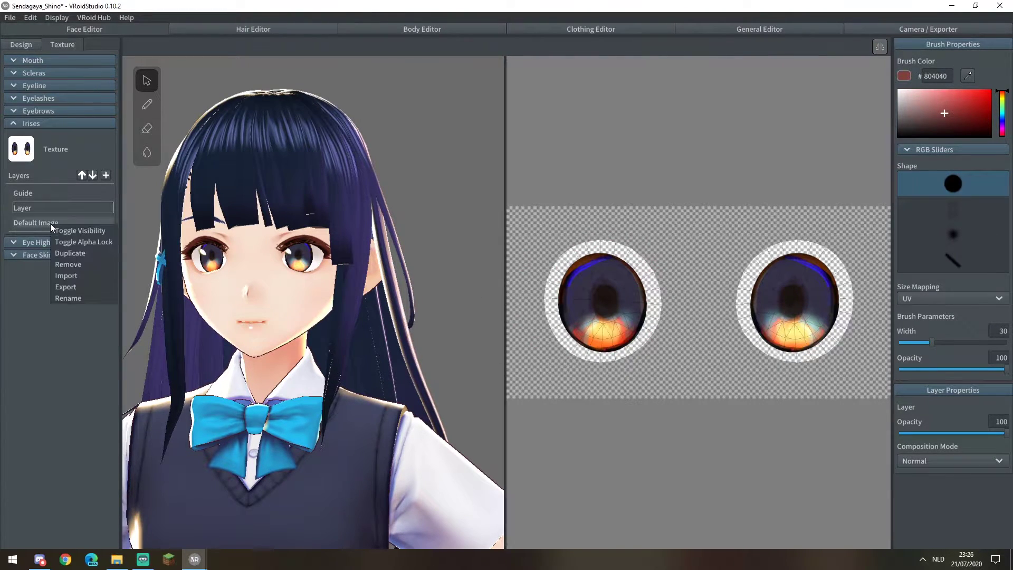
left_click(79, 230)
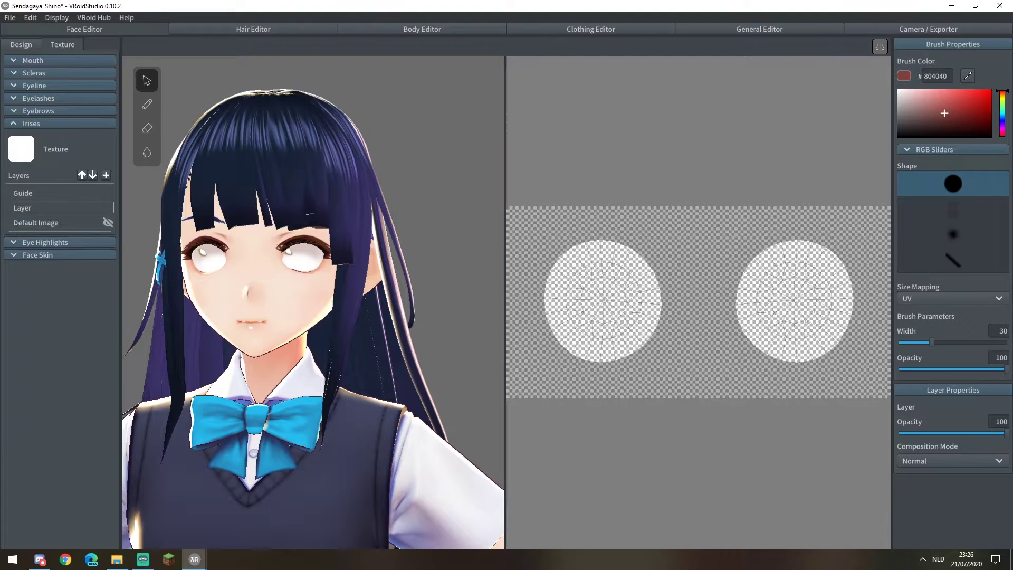
right_click(52, 225)
left_click(82, 232)
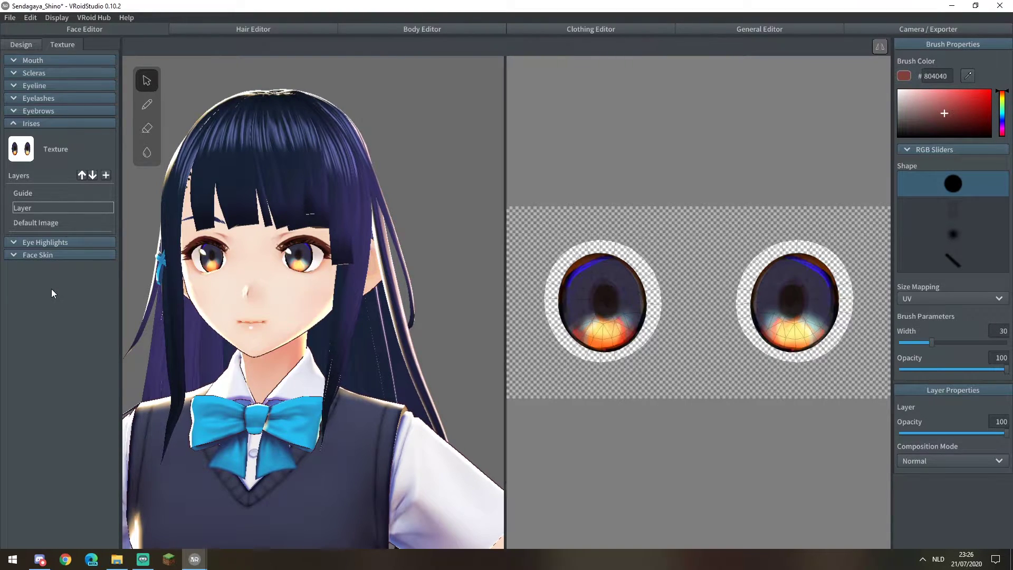
right_click_drag(239, 299, 251, 297)
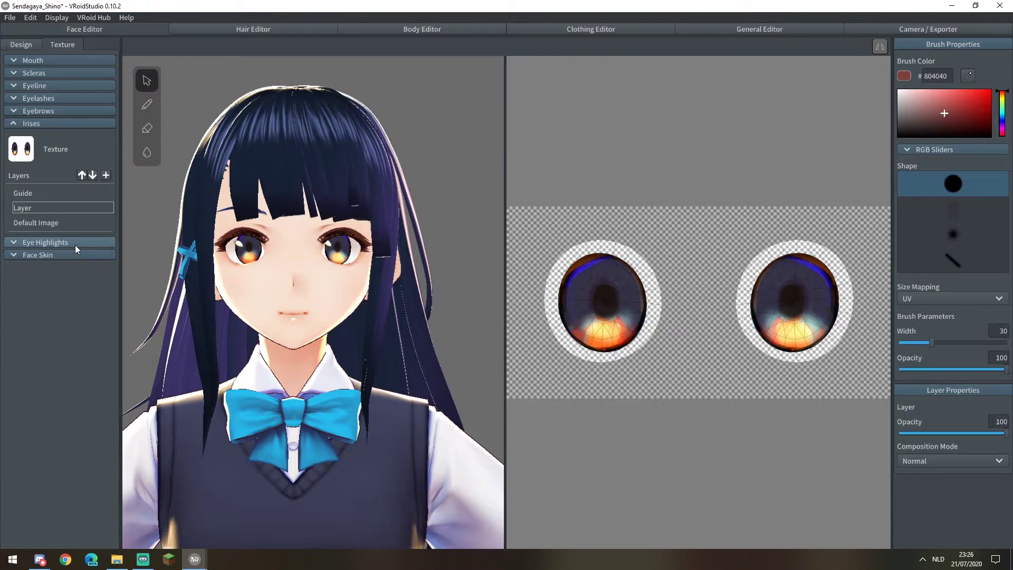
Expand the Eyebrows, Eyelashes and Eyeline texture groups and hide all three Eyeline layers: Guide, Layer and Default Image.
left_click(13, 125)
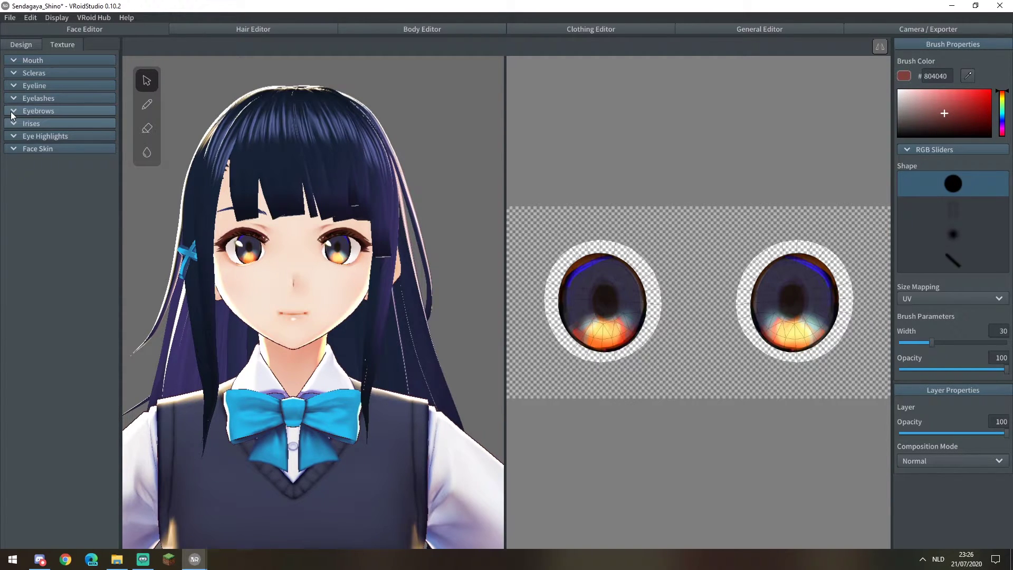
left_click(14, 112)
left_click(13, 99)
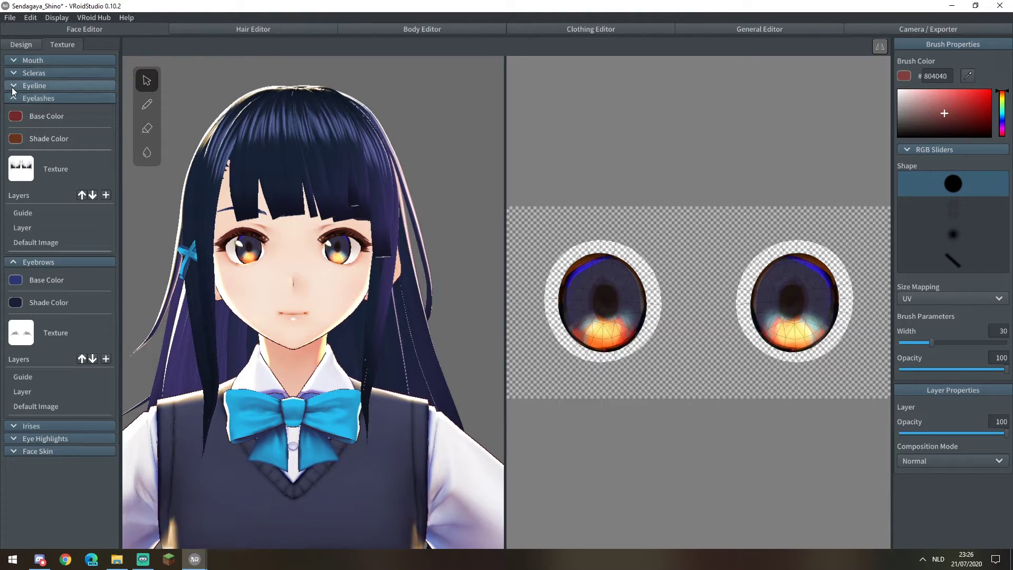
left_click(13, 87)
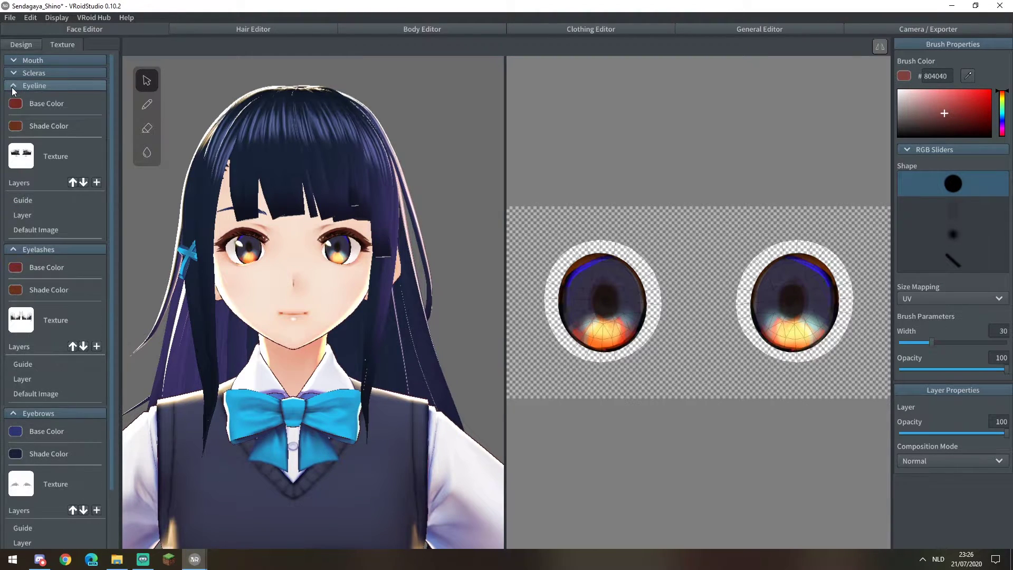
right_click(51, 232)
left_click(78, 239)
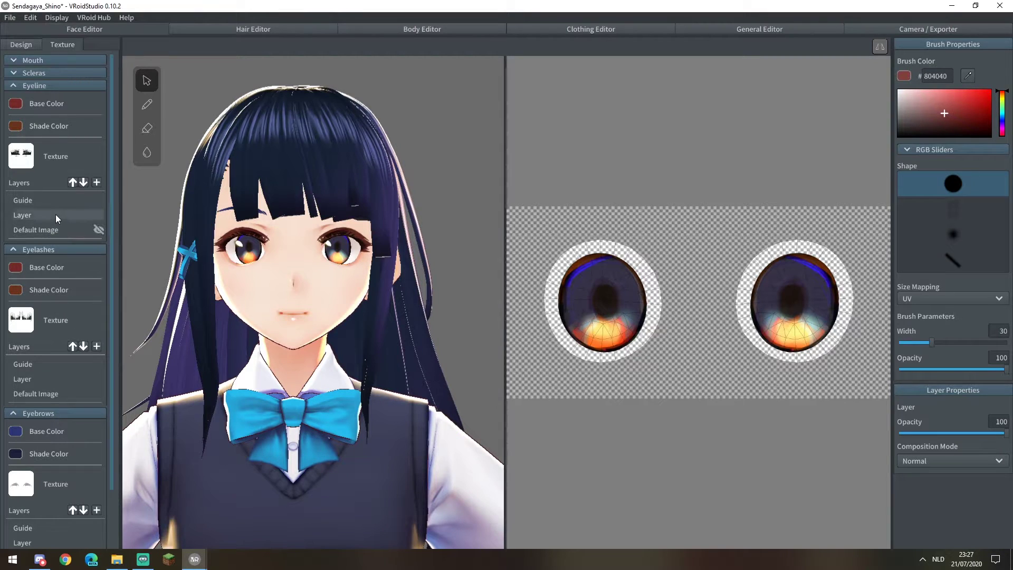
right_click(56, 214)
left_click(70, 205)
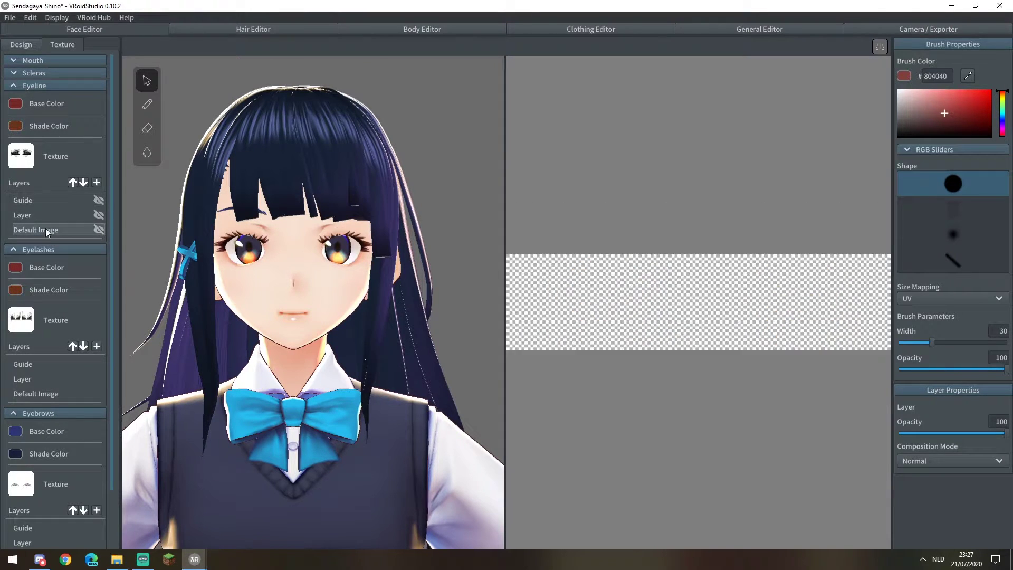
Hide the Guide, Layer and Default Image layers of the Eyelashes texture.
right_click(27, 380)
left_click(57, 313)
right_click(34, 364)
left_click(64, 296)
Hide the Guide, Layer and Default Image layers of the Eyebrows texture.
scroll(46, 397, "down", 2)
right_click(36, 499)
right_click(49, 464)
left_click(61, 392)
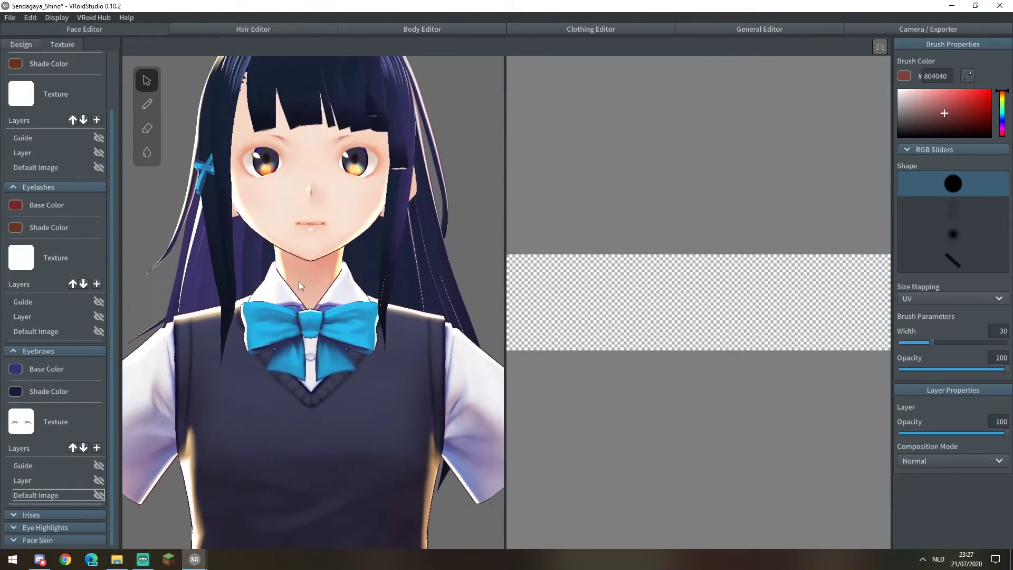
Collapse the Eyebrows, Eyelashes and Eyeline groups and display the Default Image layer of the Face Skin texture.
left_click(15, 350)
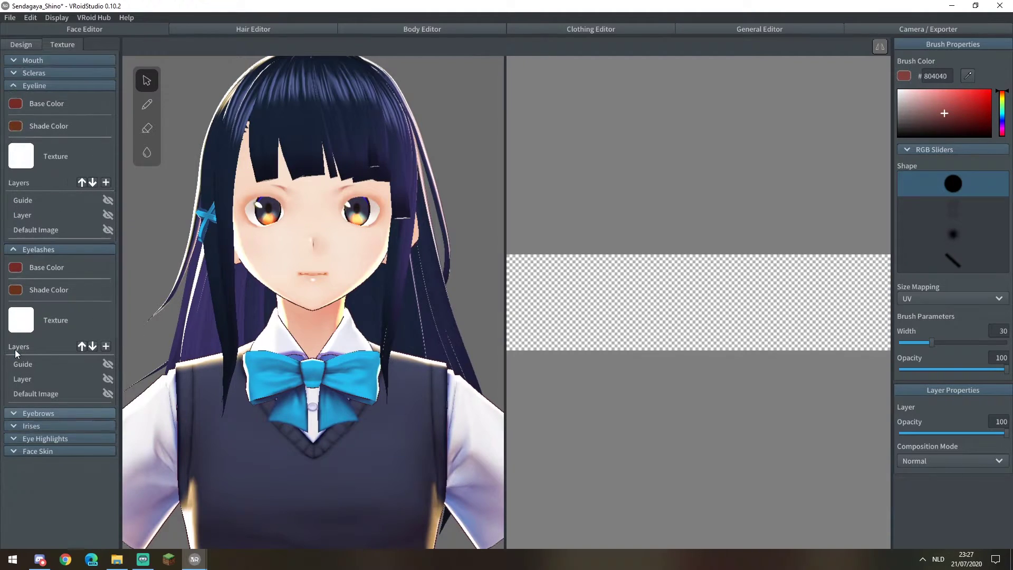
left_click(14, 248)
left_click(14, 86)
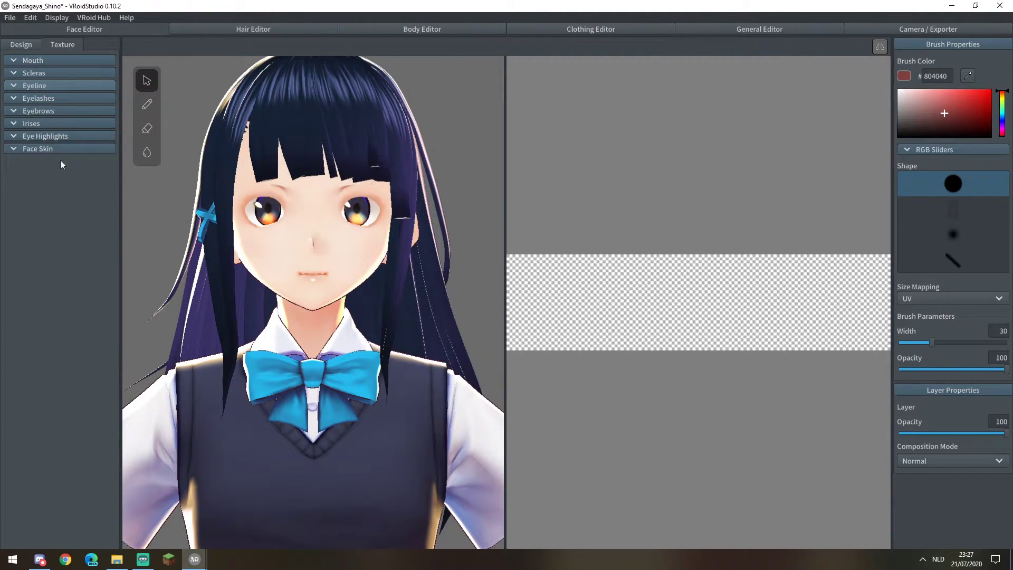
left_click(15, 149)
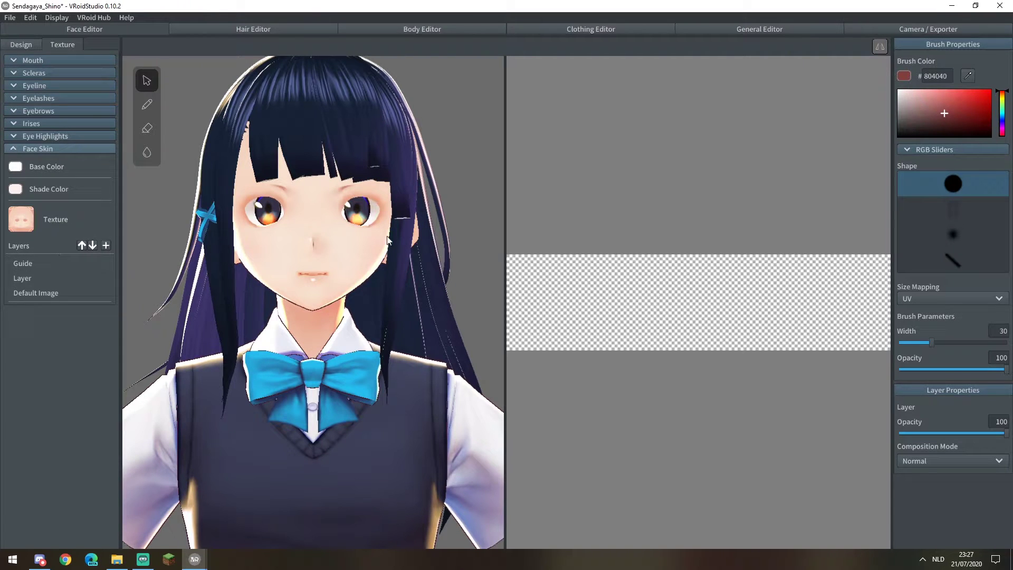
left_click(33, 292)
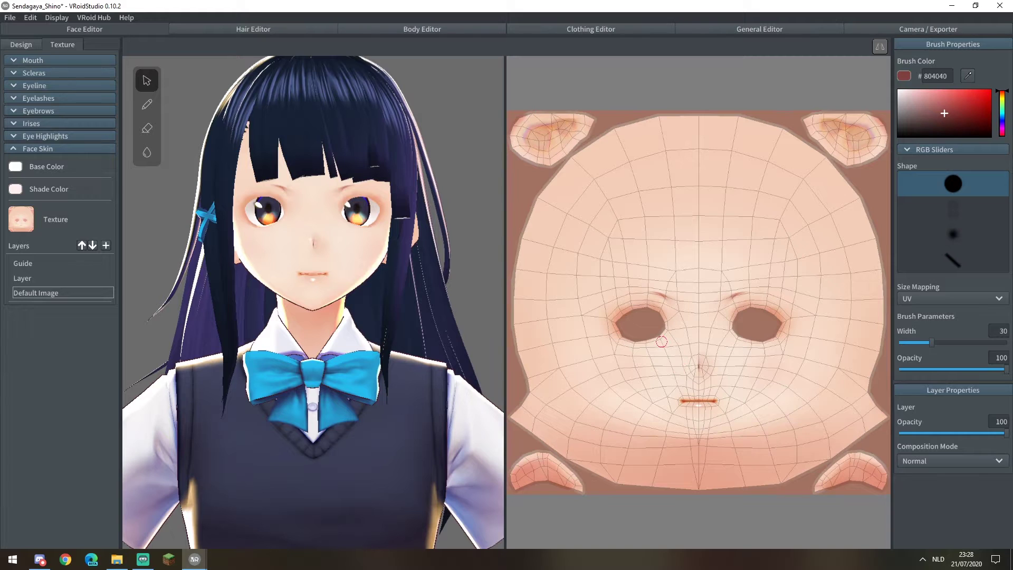
Try freehand brush strokes, including an eyebrow shape, on the Default Image layer of the Face Skin texture and undo them.
mouse_move(615, 248)
left_mouse_down()
mouse_move(805, 263)
mouse_move(686, 293)
mouse_move(662, 372)
mouse_move(732, 348)
mouse_move(760, 256)
mouse_move(801, 398)
mouse_move(734, 306)
mouse_move(741, 284)
mouse_move(750, 399)
left_mouse_up()
key("ctrl+z")
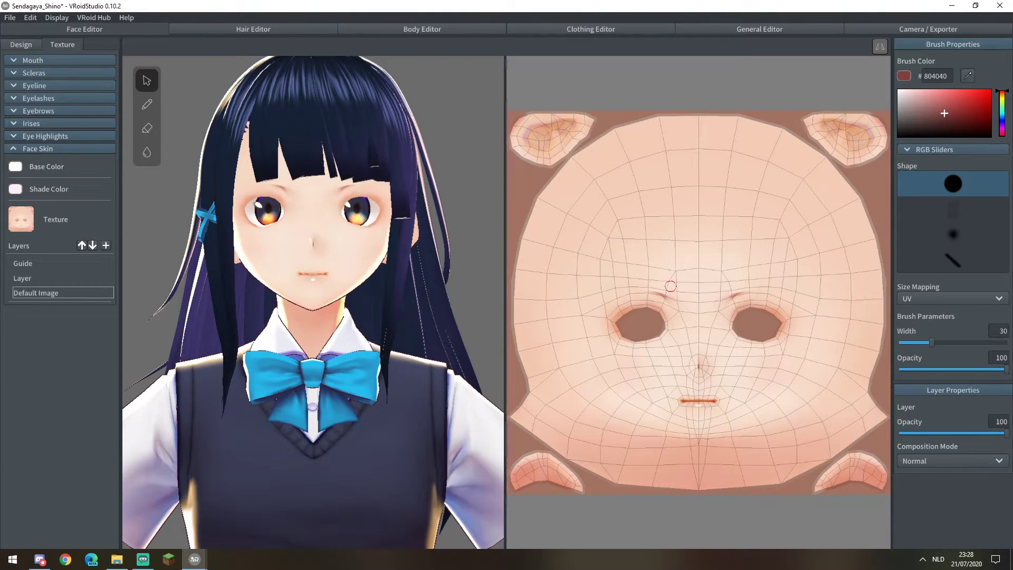
left_click_drag(673, 282, 592, 288)
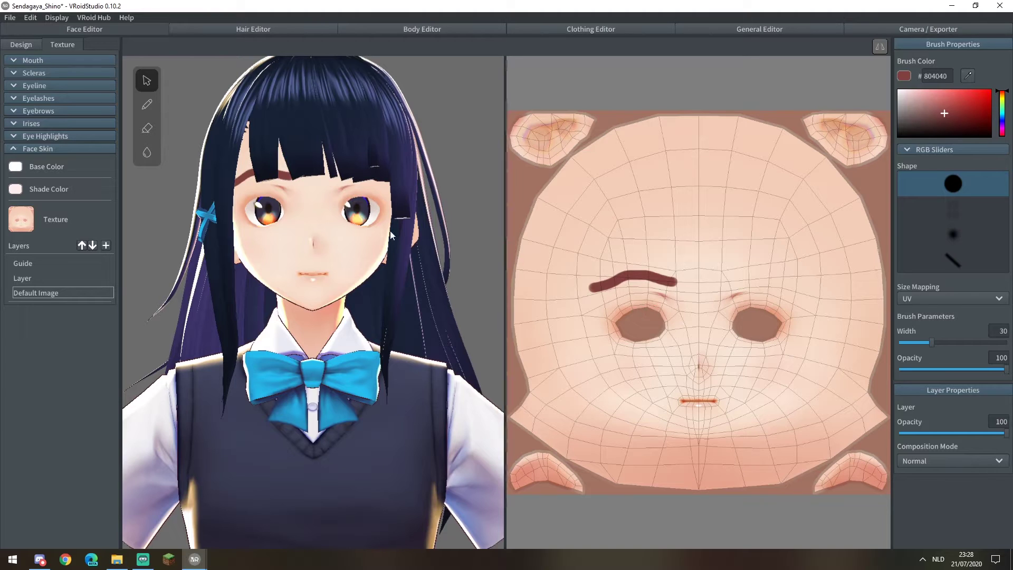
key("ctrl+z")
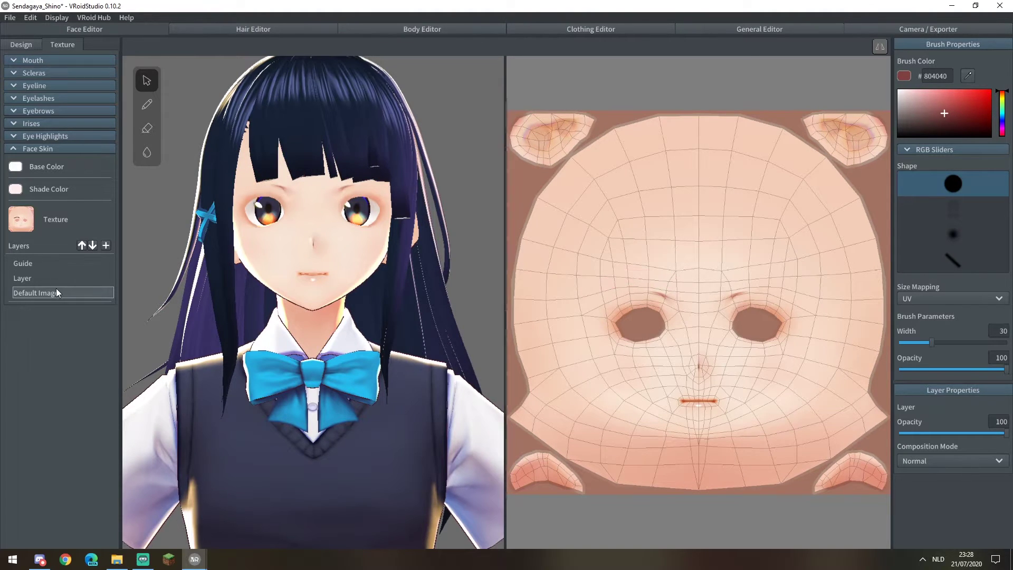
Open the export and import dialogs for the Face Skin's Default Image layer and cancel both.
right_click(38, 294)
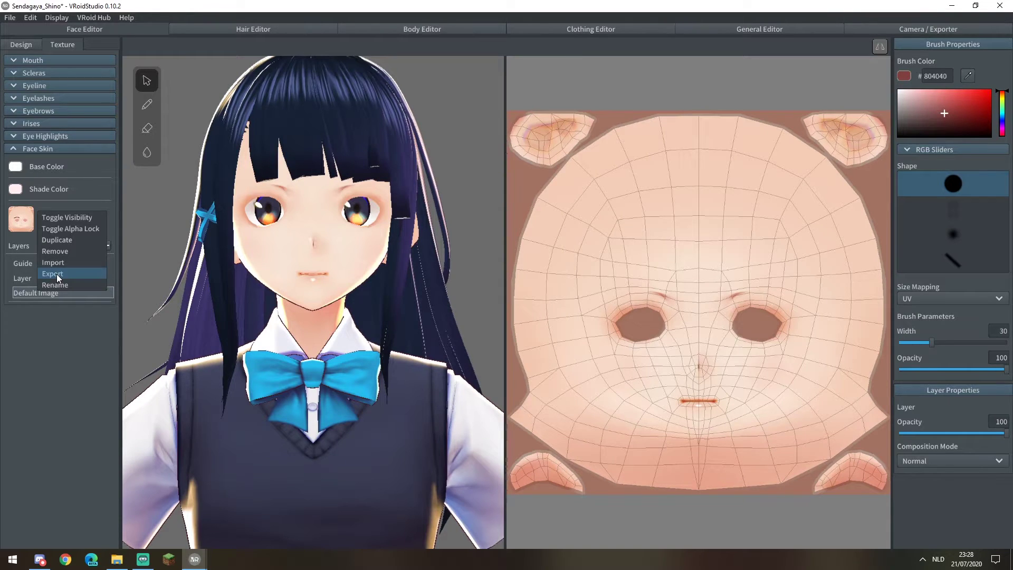
left_click(56, 273)
scroll(401, 252, "down", 1)
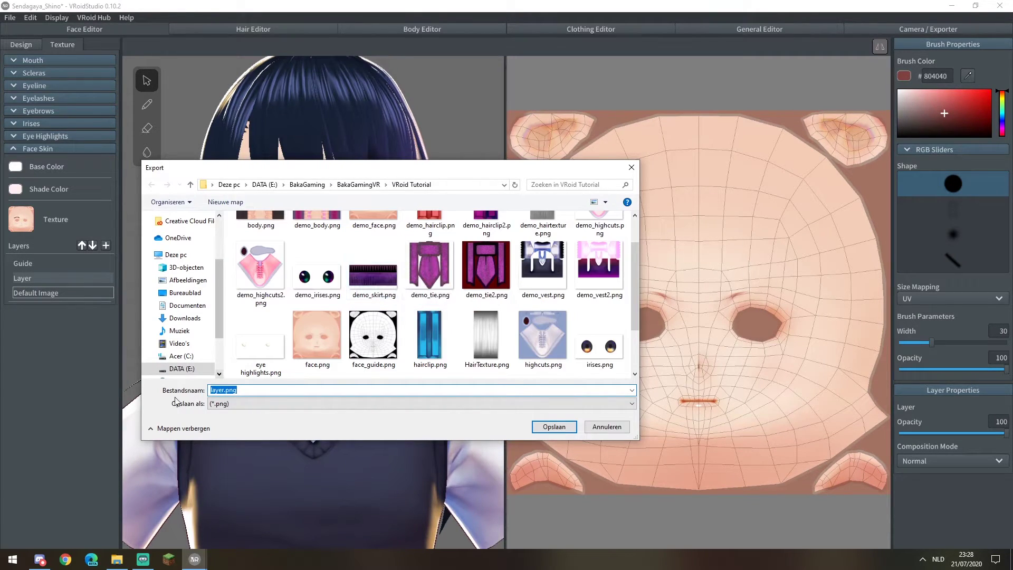
left_click(606, 426)
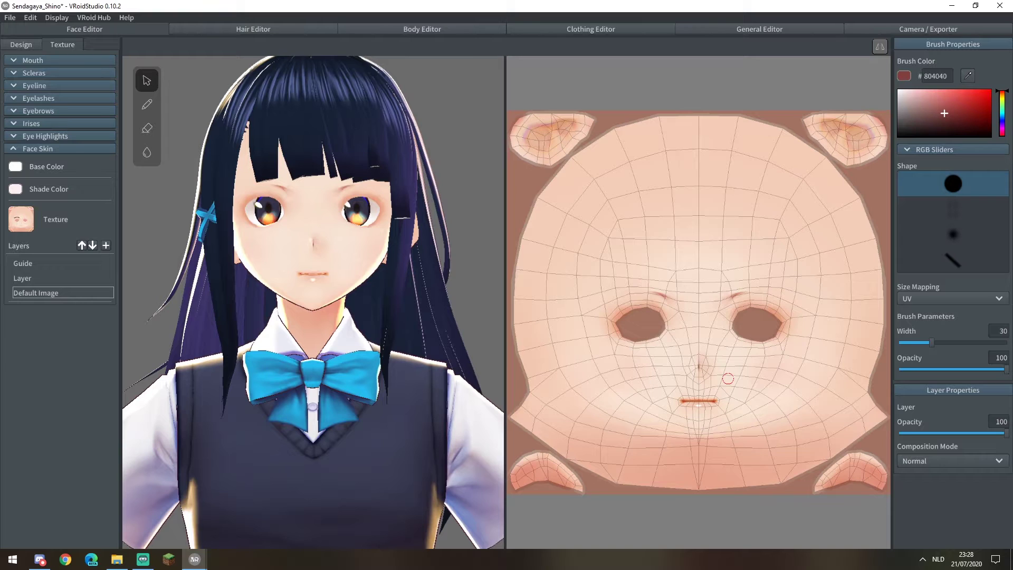
right_click(42, 293)
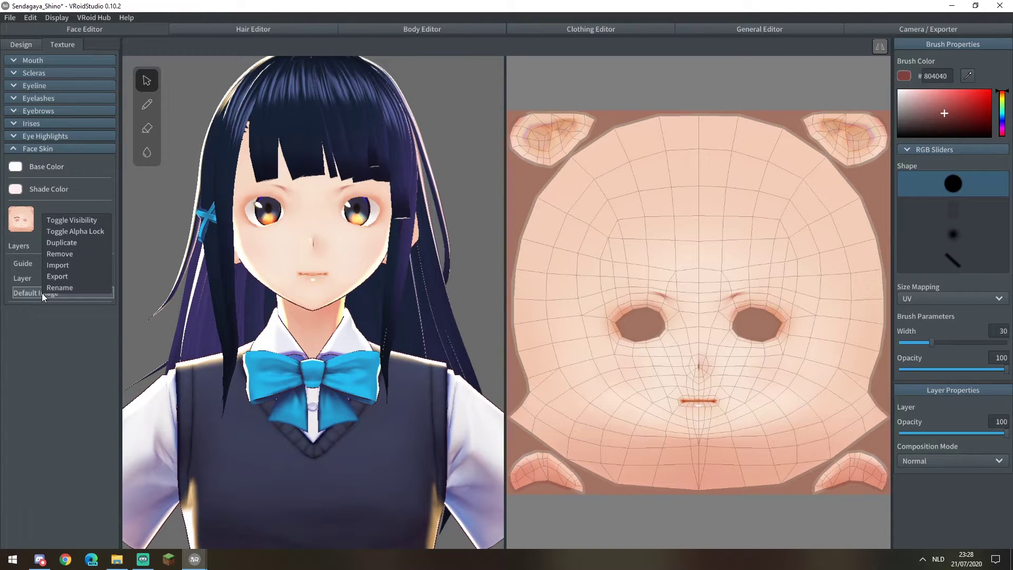
left_click(60, 266)
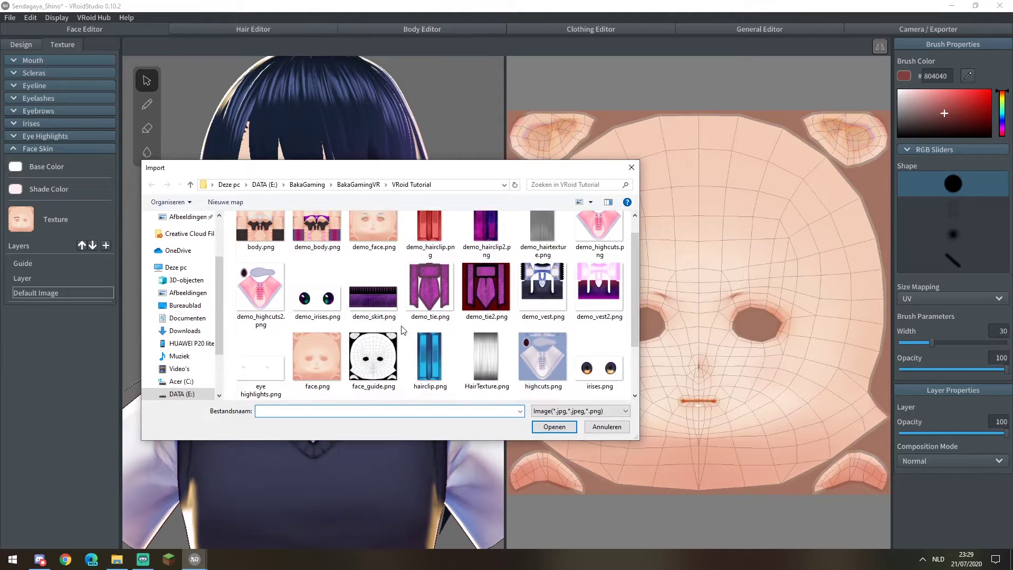
left_click(606, 427)
Select the layer named Layer in the Face Skin texture and hide the Default Image and Guide layers.
left_click(25, 278)
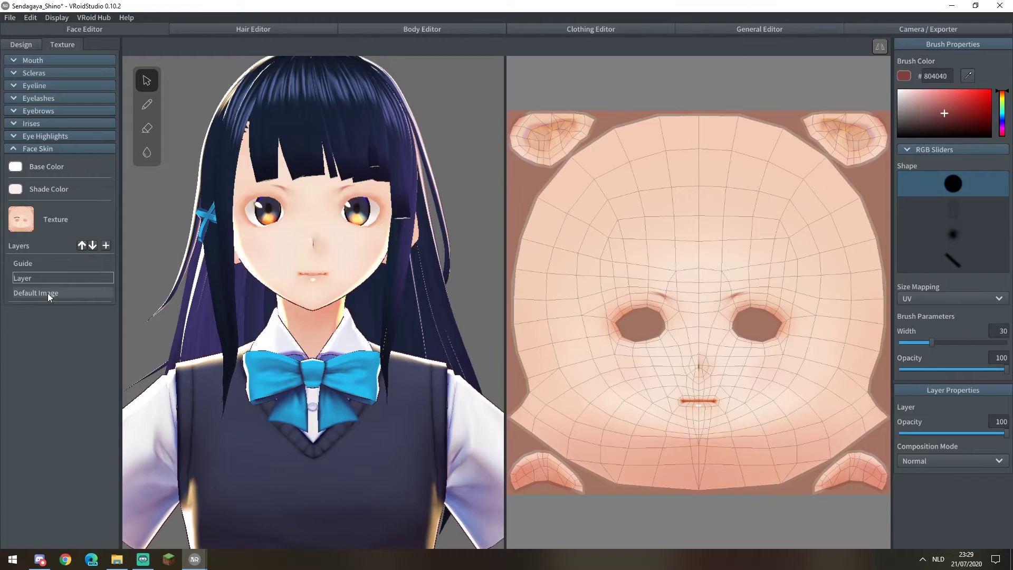
right_click(70, 294)
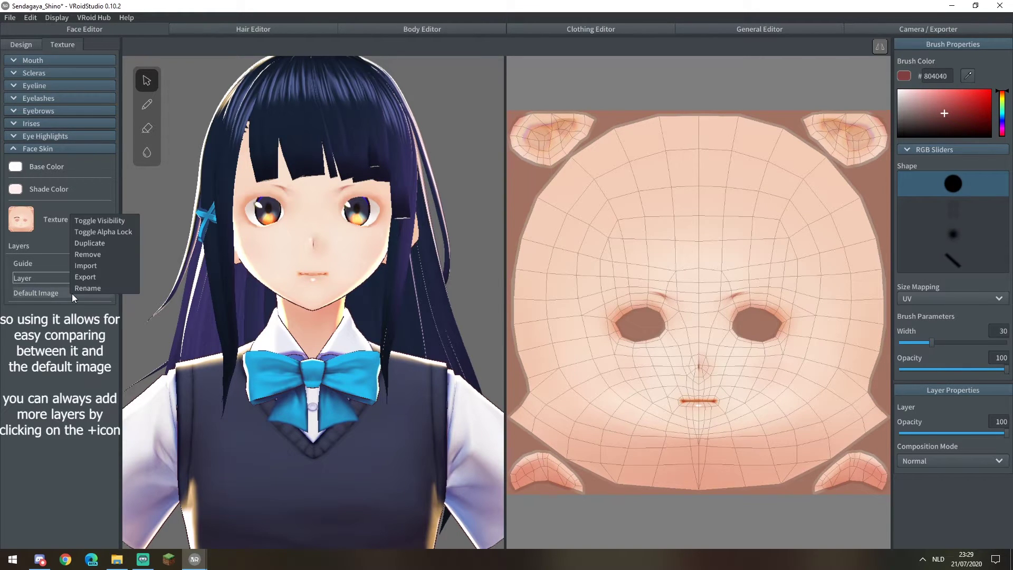
left_click(95, 222)
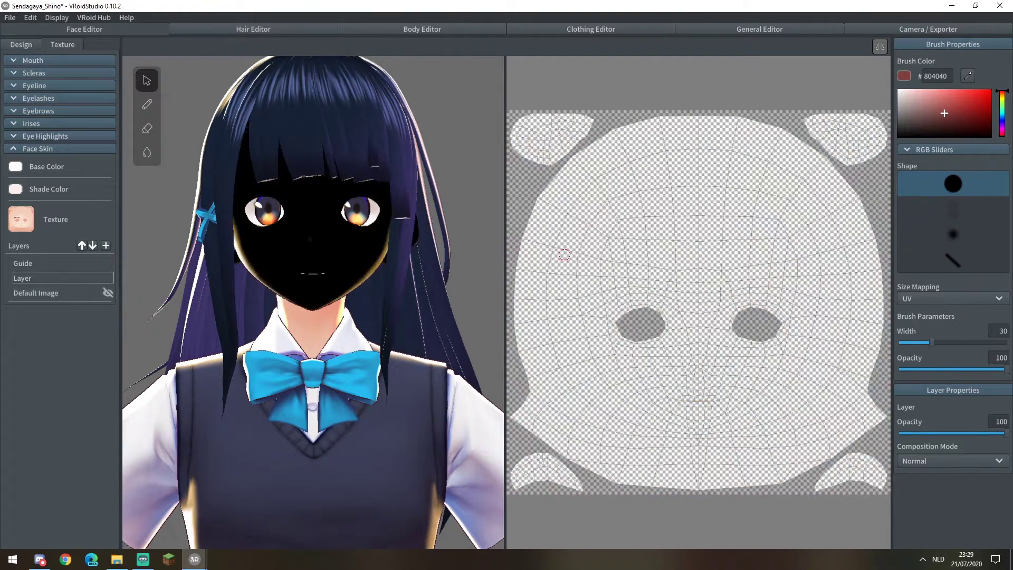
right_click(59, 264)
left_click(62, 270)
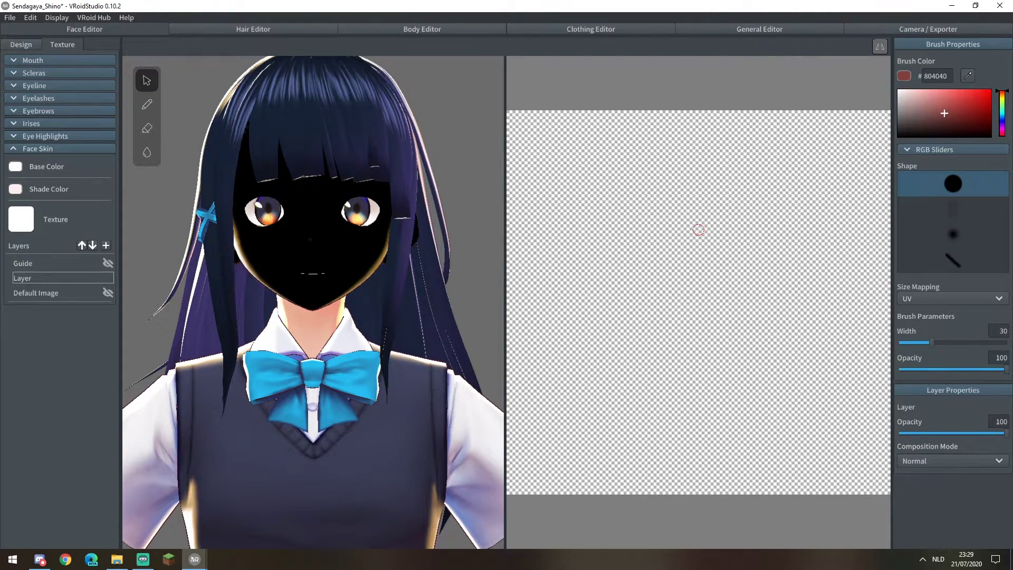
Import demo_face.png into the Face Skin's layer named Layer and show the Guide layer again.
mouse_move(573, 217)
left_mouse_down()
mouse_move(735, 414)
mouse_move(718, 352)
mouse_move(644, 316)
mouse_move(617, 237)
mouse_move(823, 327)
mouse_move(768, 328)
left_mouse_up()
right_click(62, 275)
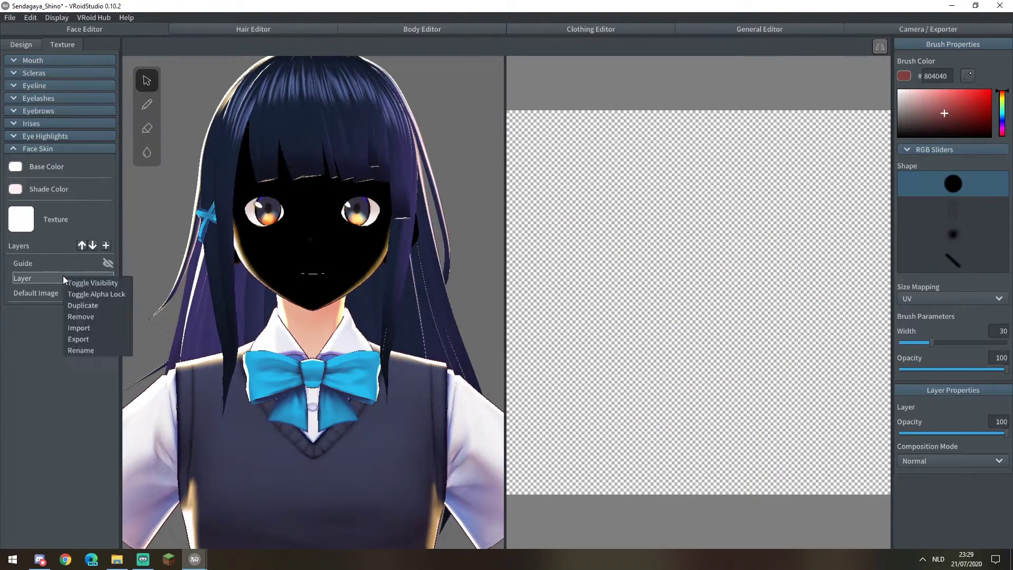
left_click(75, 327)
scroll(445, 274, "down", 2)
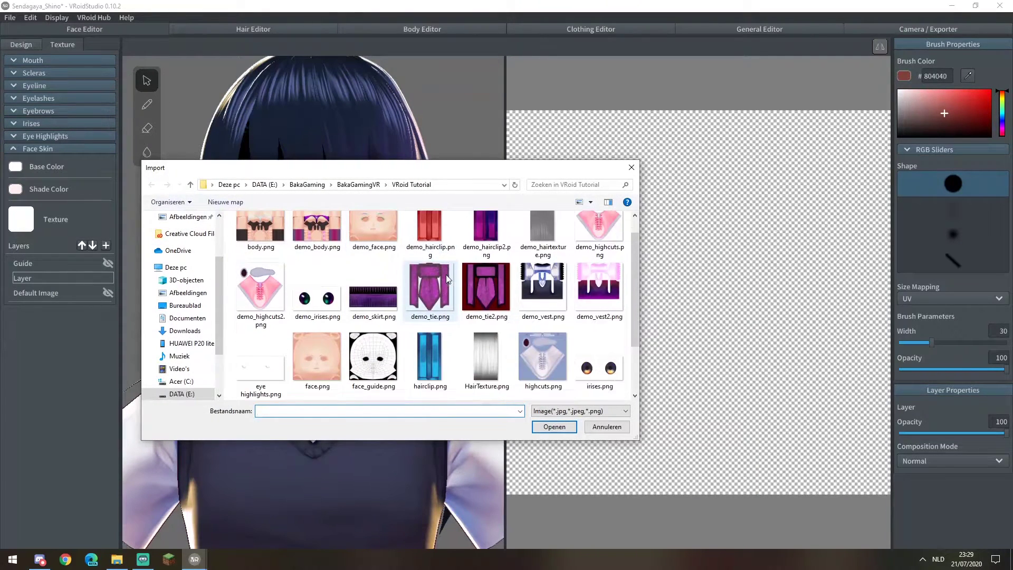
scroll(445, 275, "down", 2)
scroll(482, 356, "up", 3)
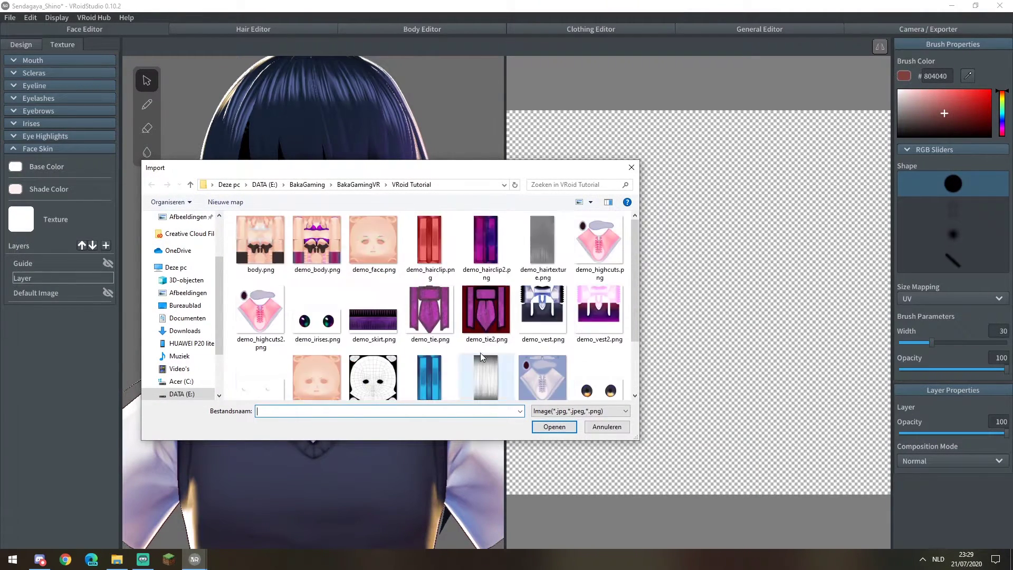
double_click(371, 243)
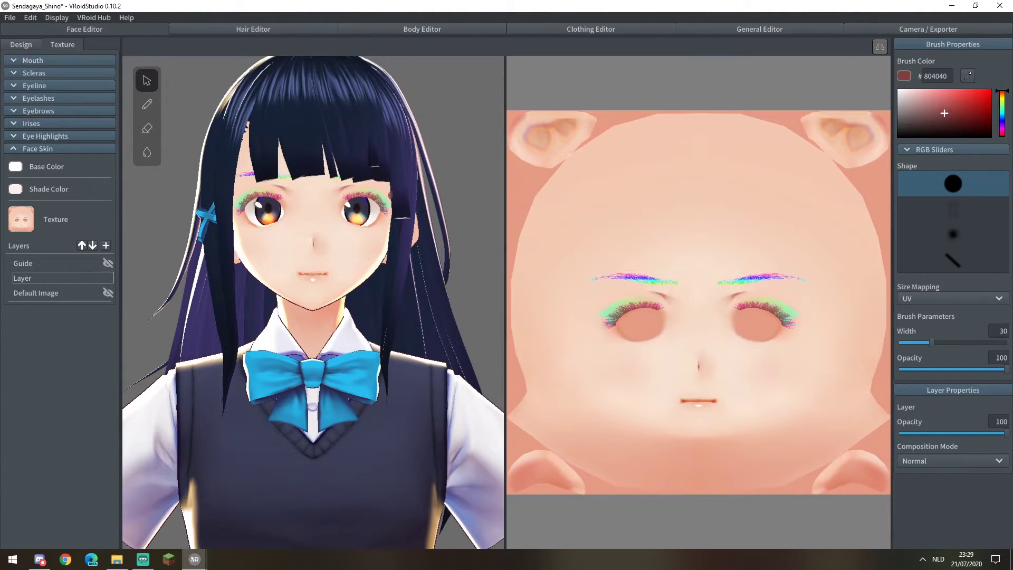
right_click(51, 262)
left_click(70, 270)
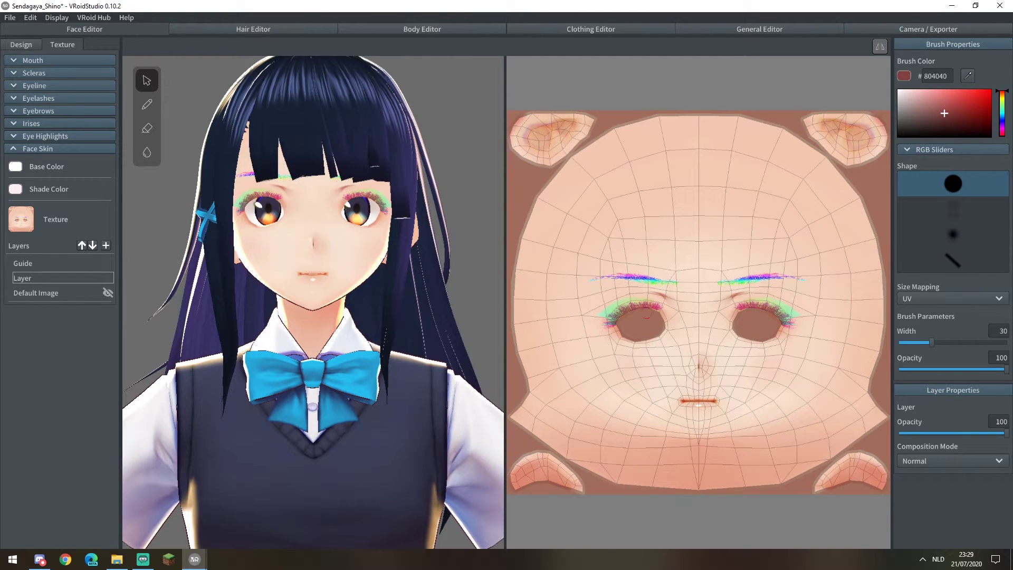
Open the Hair Editor and inspect the base hair group ベースヘアー and the first freehand group 手描きグループ 1.
left_click(220, 30)
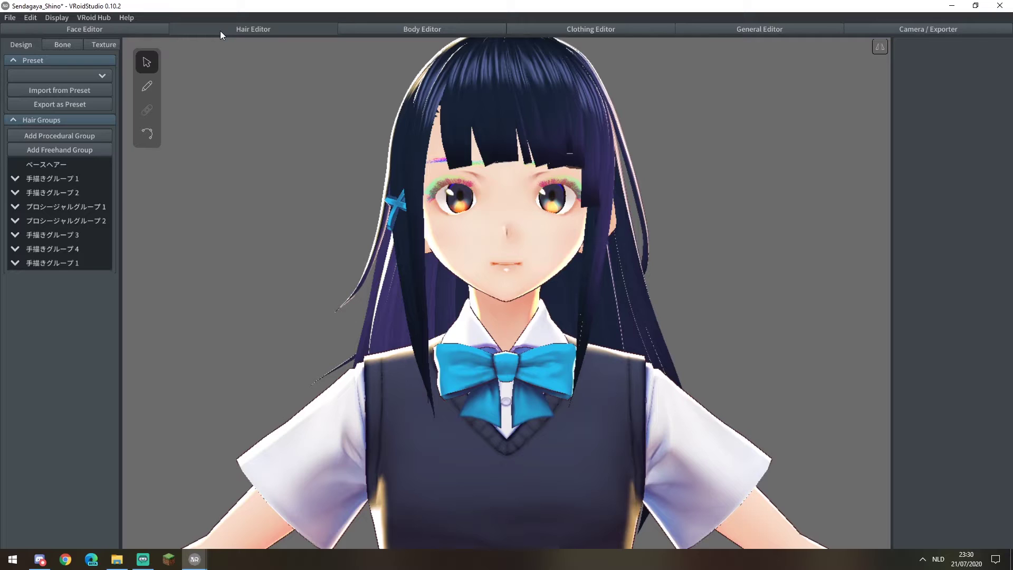
left_click(52, 165)
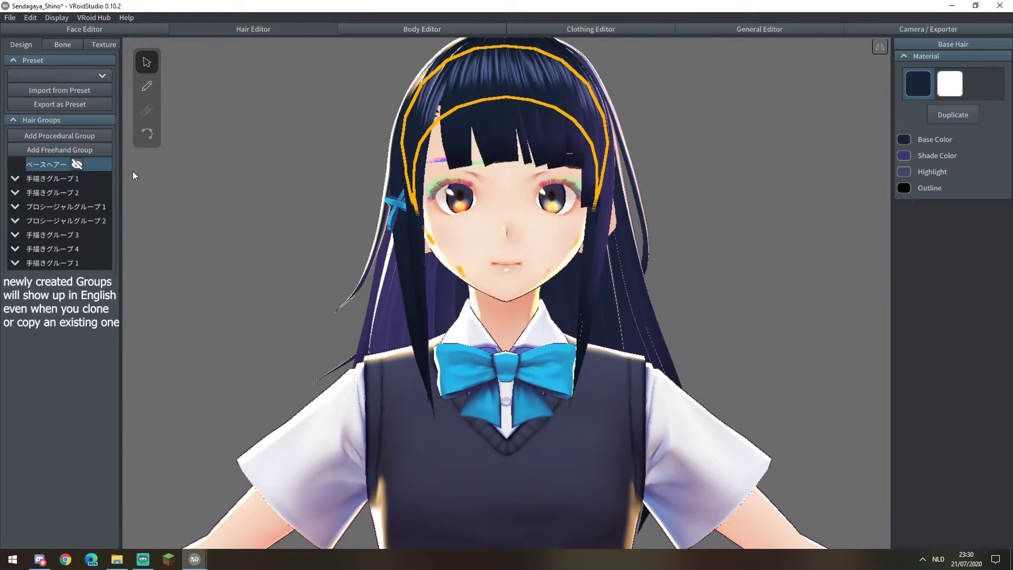
mouse_move(167, 178)
right_mouse_down()
mouse_move(426, 190)
mouse_move(646, 176)
right_mouse_up()
left_click(53, 178)
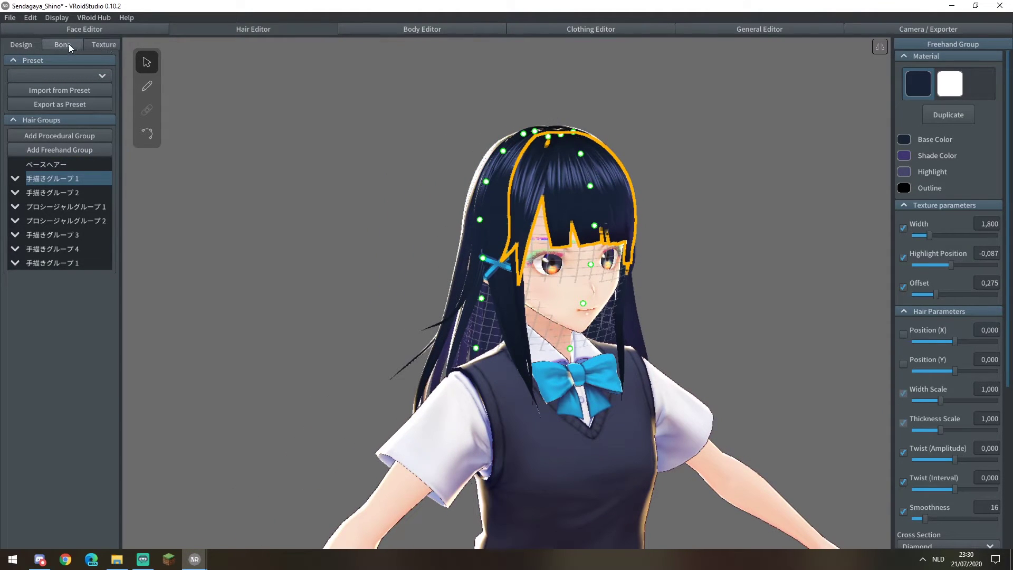
Show the hair bone groups and set the Bone Count of ボーングループ 16 to 2.
left_click(62, 44)
left_click(60, 72)
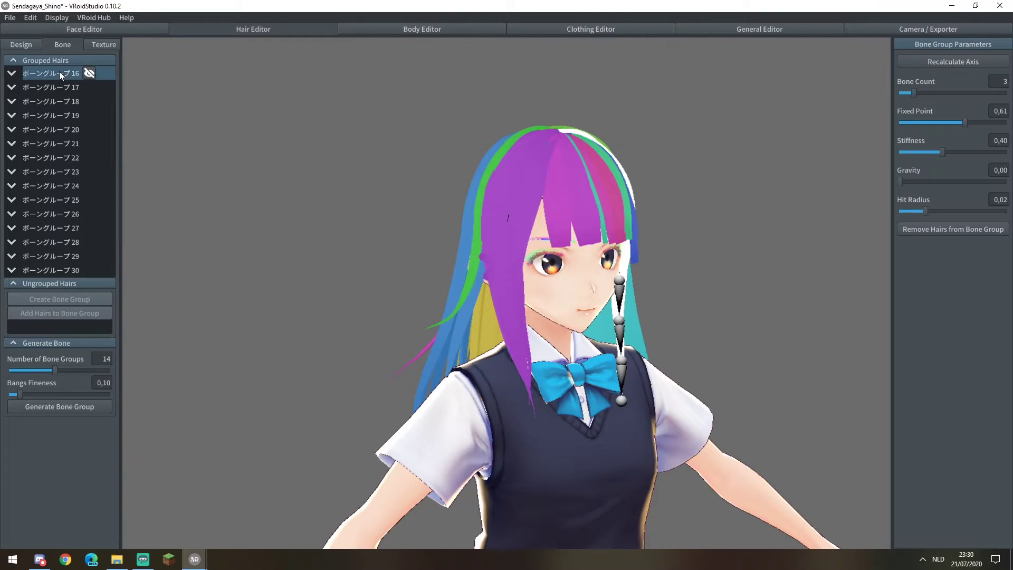
right_click_drag(845, 126, 711, 170)
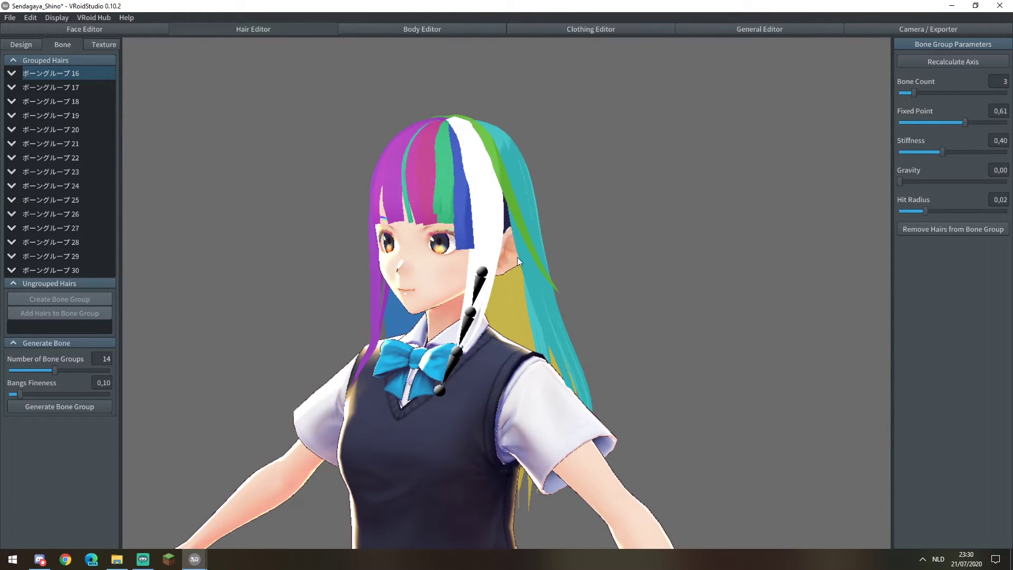
left_click_drag(917, 98, 908, 97)
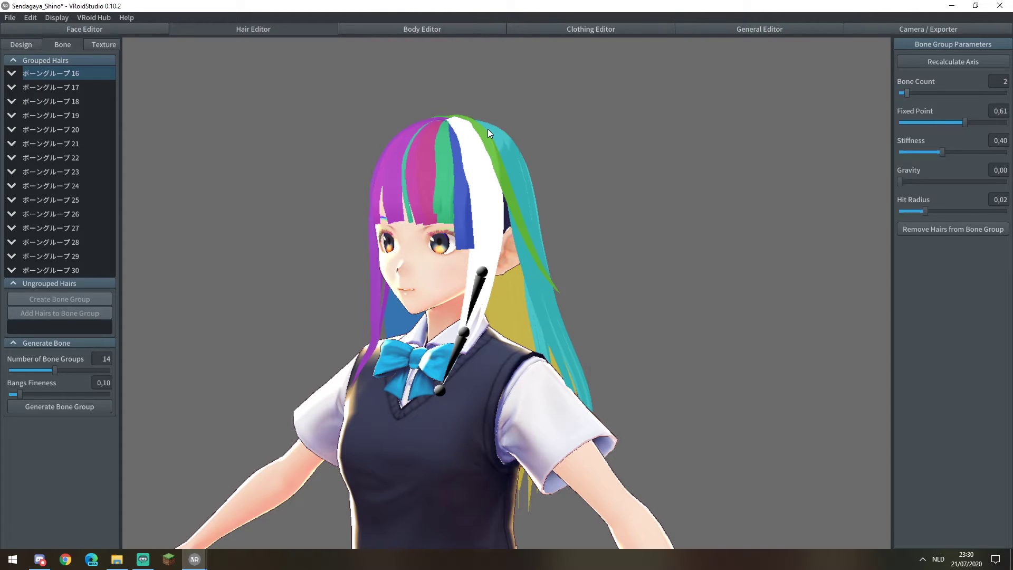
Scribble with the 804040 brush across the first Hair texture's Default Image layer and expand the second Hair texture group.
left_click(107, 44)
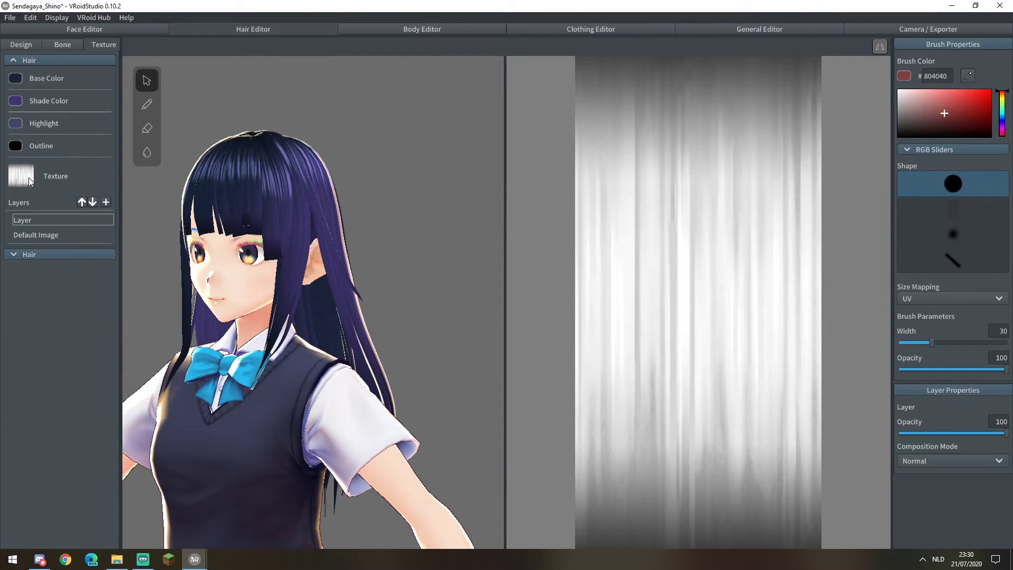
left_click(27, 234)
mouse_move(636, 168)
left_mouse_down()
mouse_move(735, 398)
mouse_move(742, 246)
mouse_move(771, 403)
mouse_move(791, 122)
left_mouse_up()
mouse_move(253, 259)
right_mouse_down()
mouse_move(390, 261)
mouse_move(253, 263)
right_mouse_up()
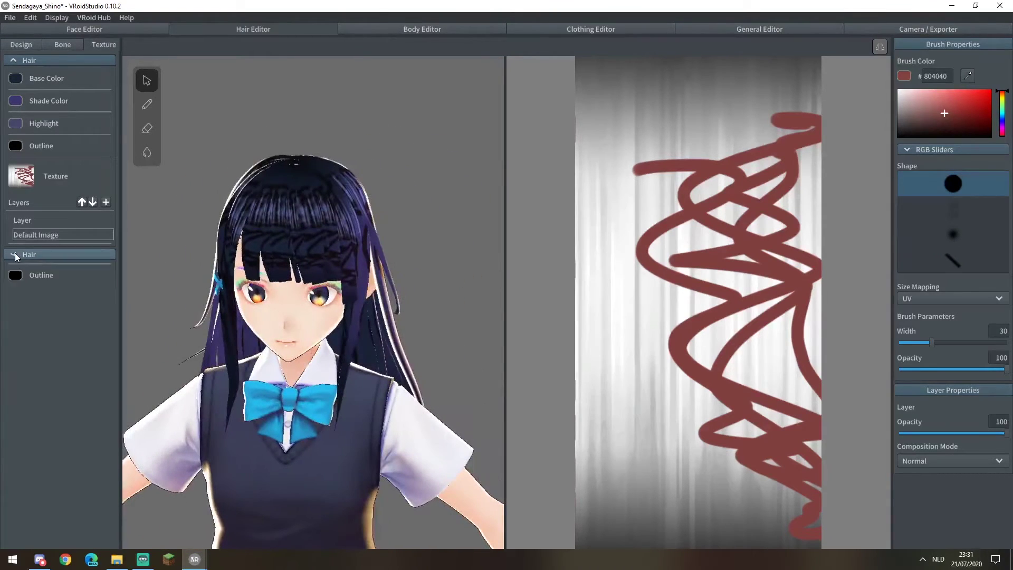
left_click(15, 255)
right_click_drag(158, 316, 243, 340)
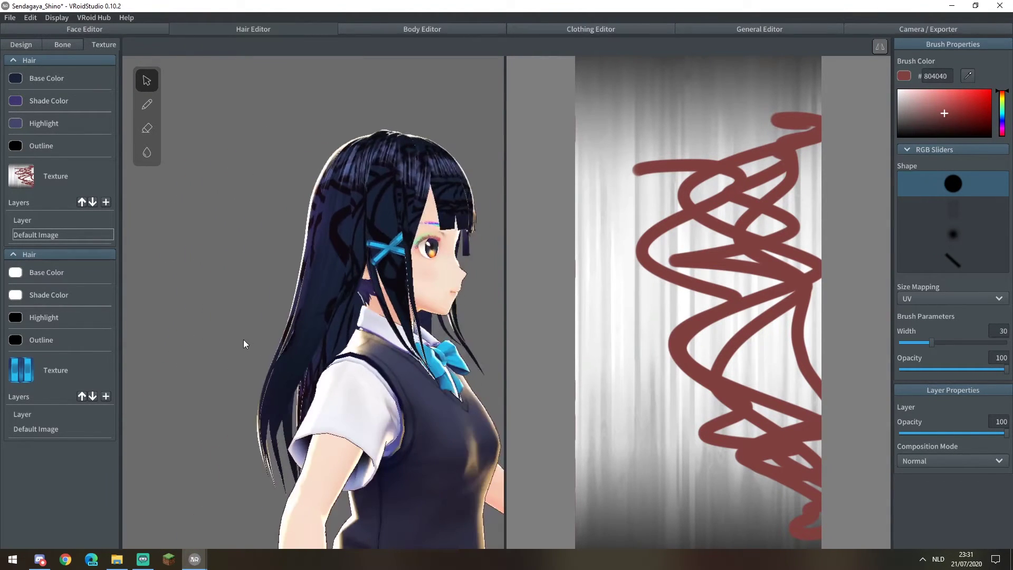
Look over all body design parameters in the Body Editor and display the layer named Layer of the body texture.
left_click(427, 33)
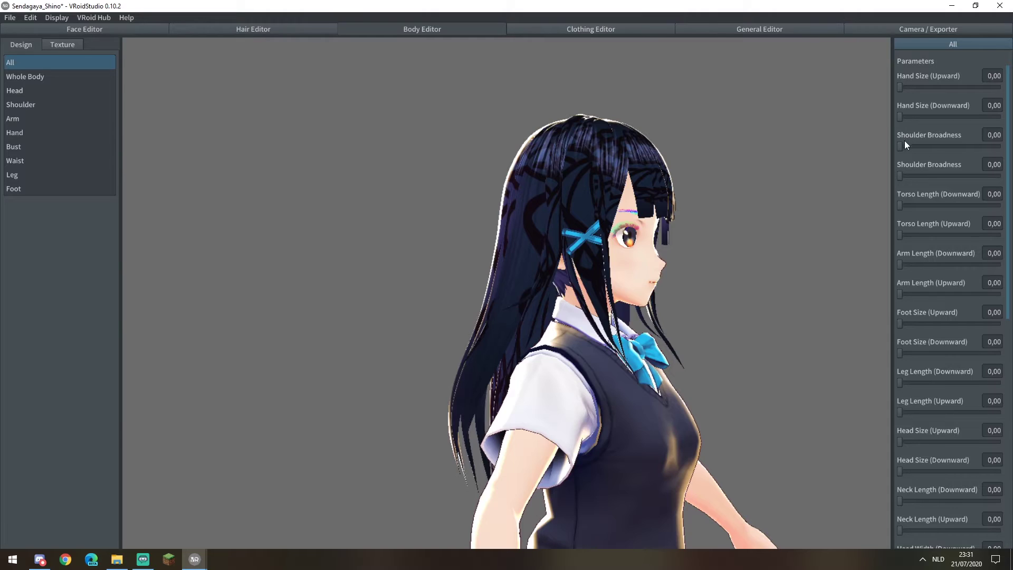
left_click(21, 62)
left_click(60, 45)
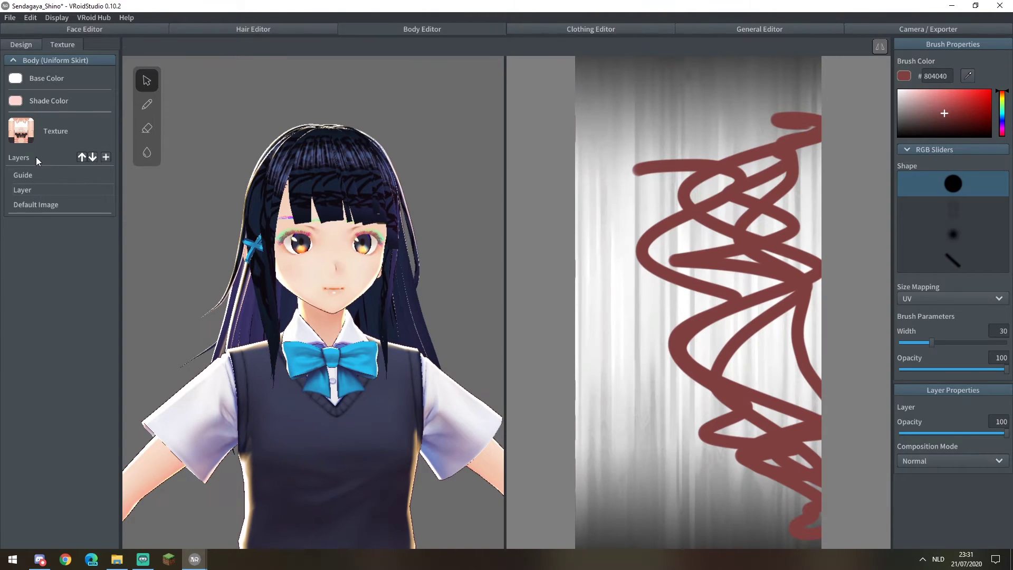
left_click(37, 190)
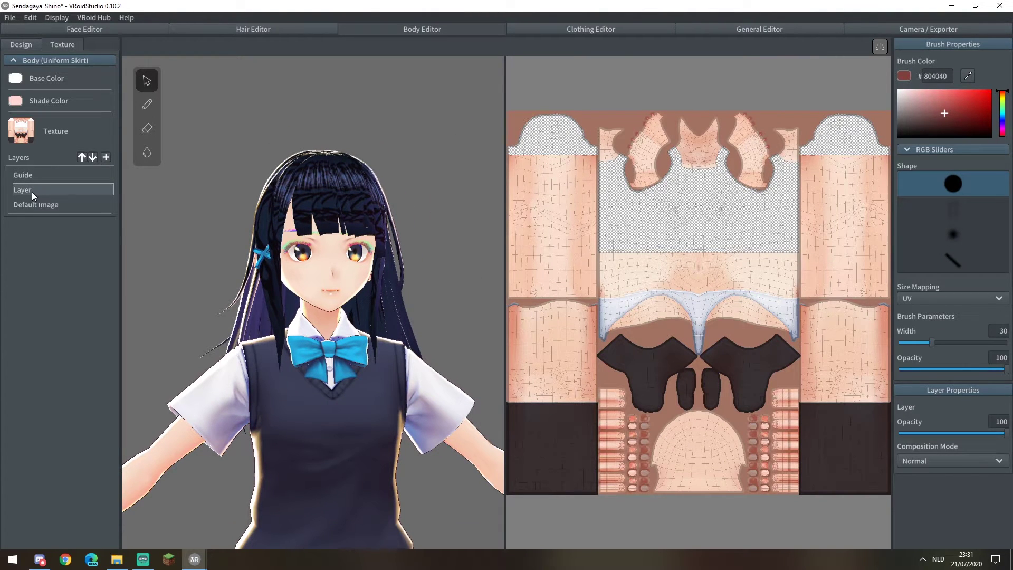
Open the Clothing Editor and change the avatar's shoes to Shoes (Onepiece).
left_click(590, 30)
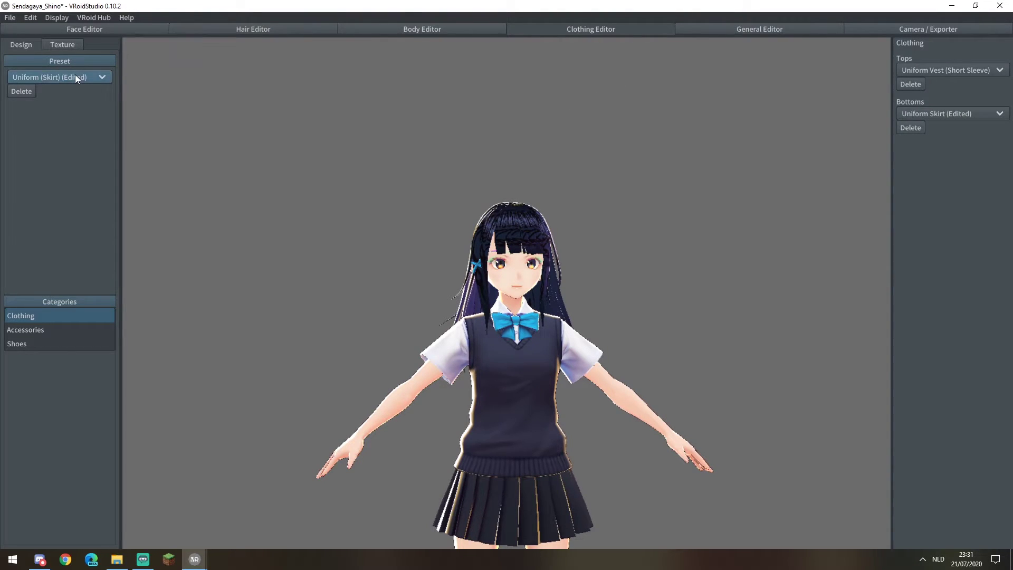
scroll(424, 366, "down", 3)
middle_click_drag(432, 374, 400, 296)
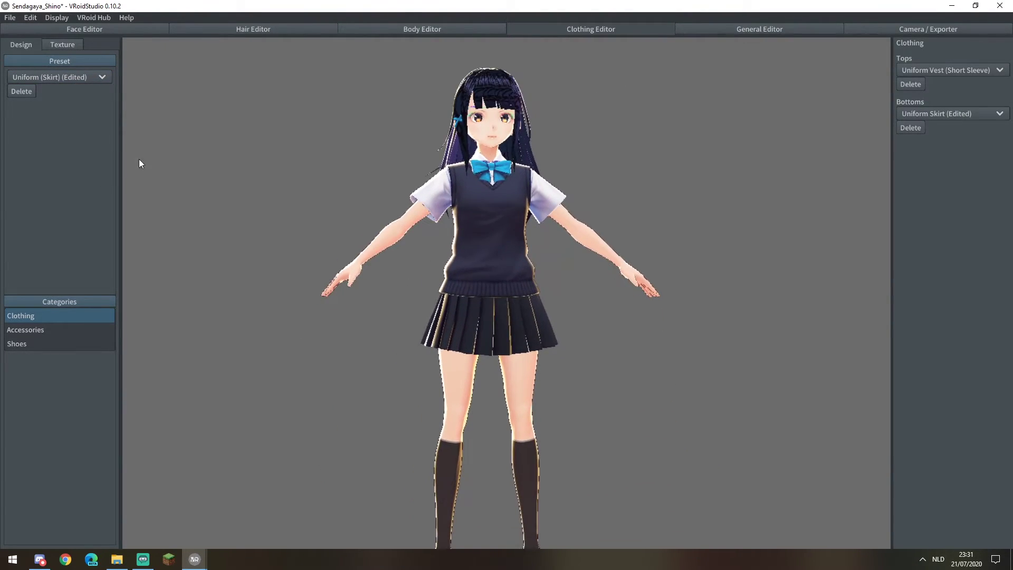
left_click(17, 344)
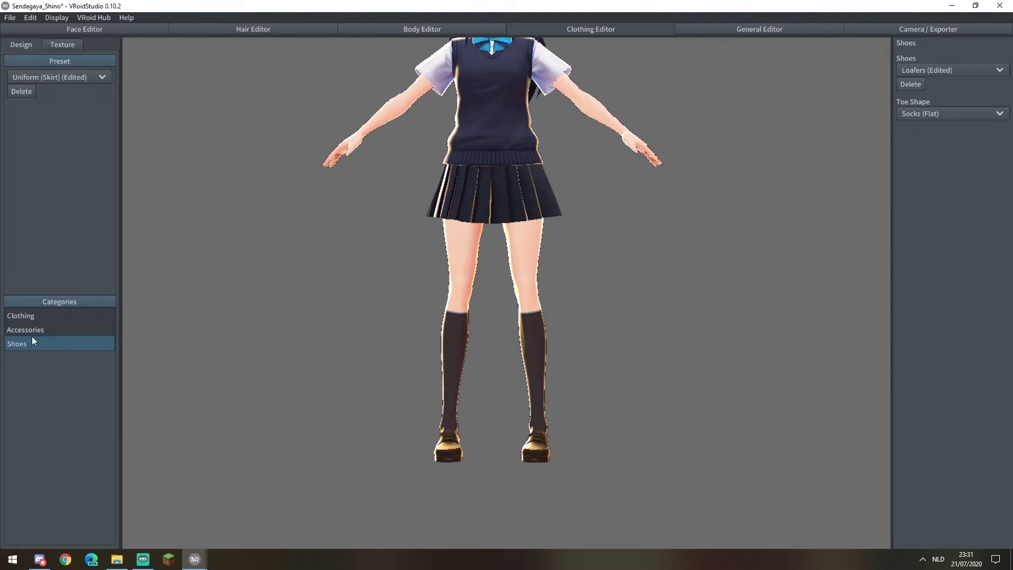
left_click(945, 71)
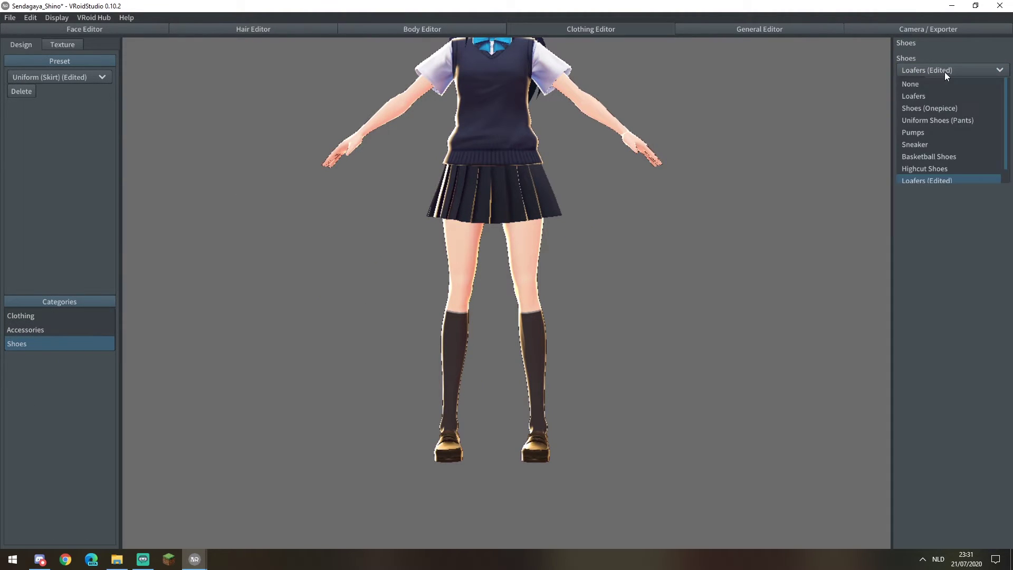
left_click(929, 108)
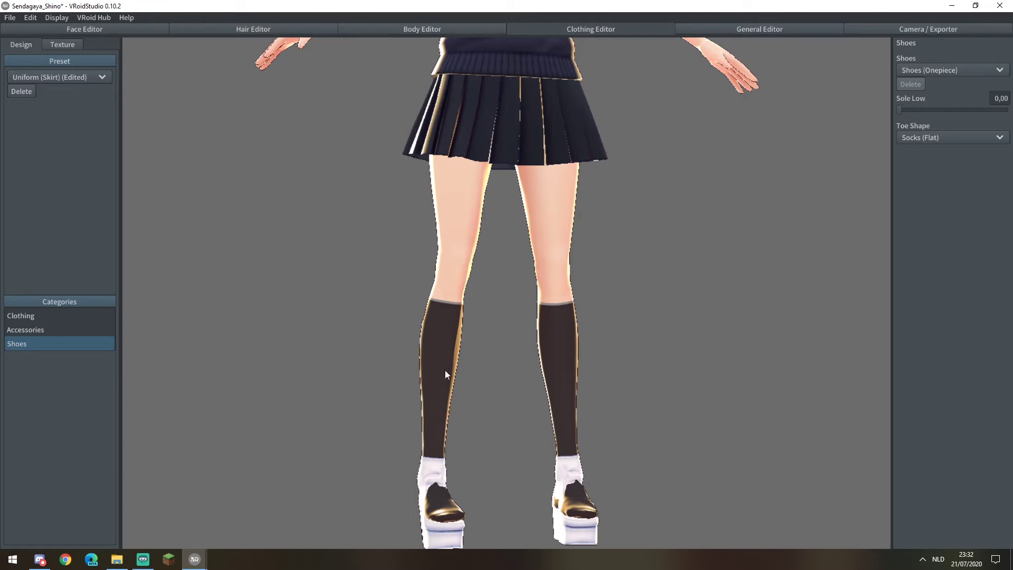
scroll(527, 327, "down", 5)
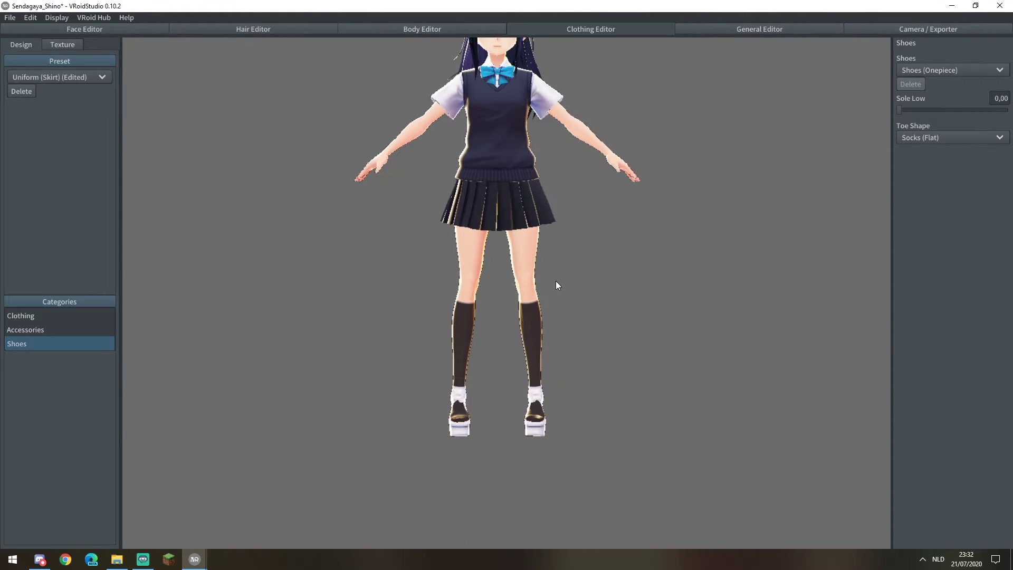
Examine the purple-themed demo avatar from front and back, including its hair, vest, skirt, socks and sneakers.
right_click_drag(517, 207, 504, 267)
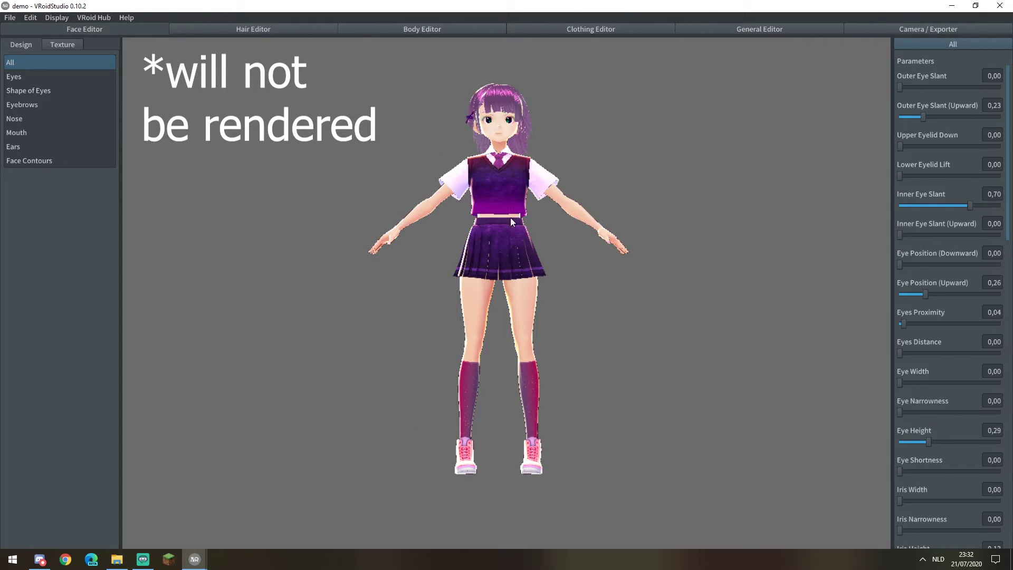
scroll(442, 280, "up", 3)
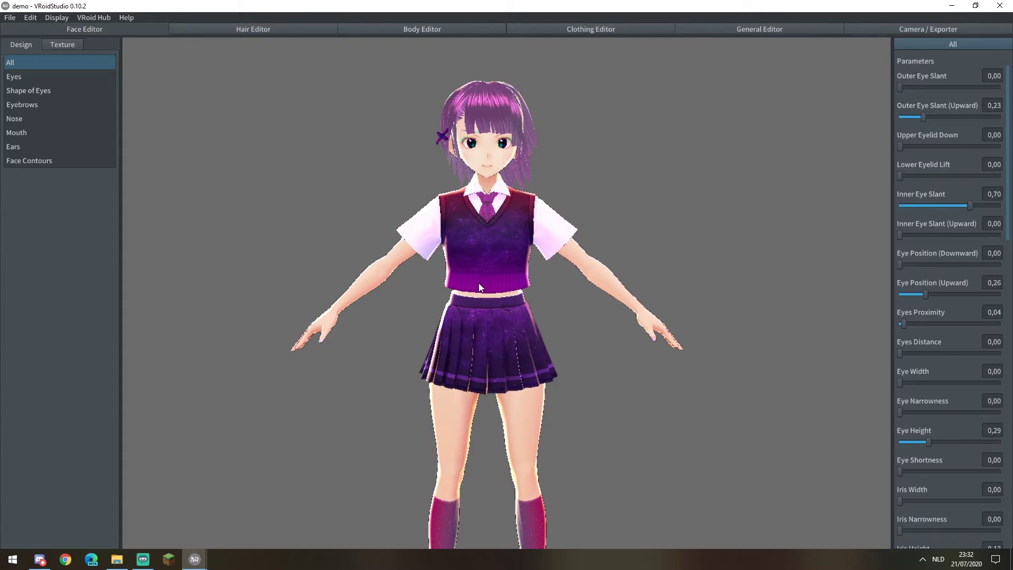
middle_click_drag(520, 366, 502, 276)
right_click_drag(503, 277, 570, 376)
scroll(518, 461, "up", 3)
middle_click_drag(518, 461, 508, 274)
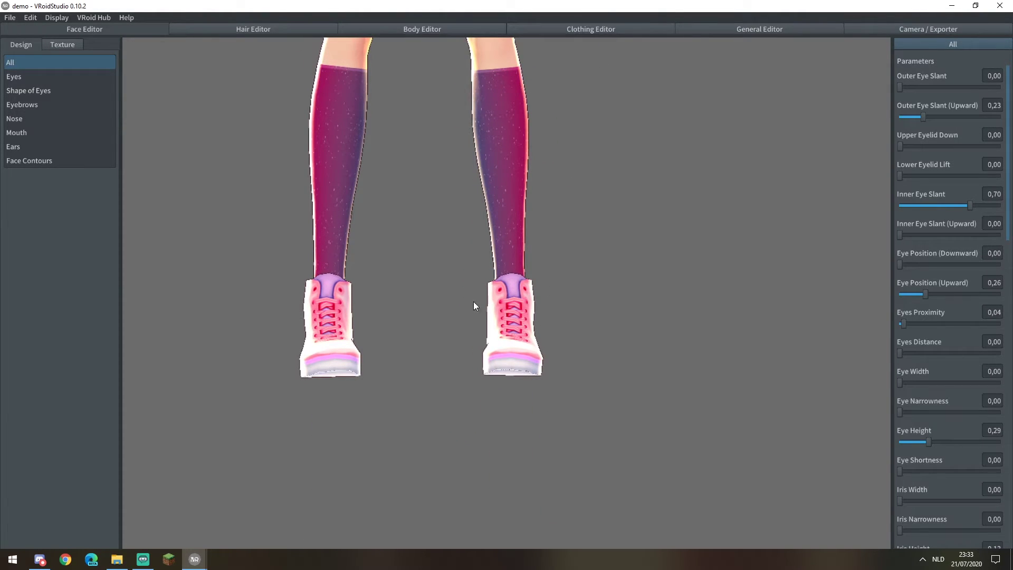
middle_click_drag(500, 241, 506, 344)
scroll(505, 344, "down", 2)
right_click_drag(505, 344, 457, 262)
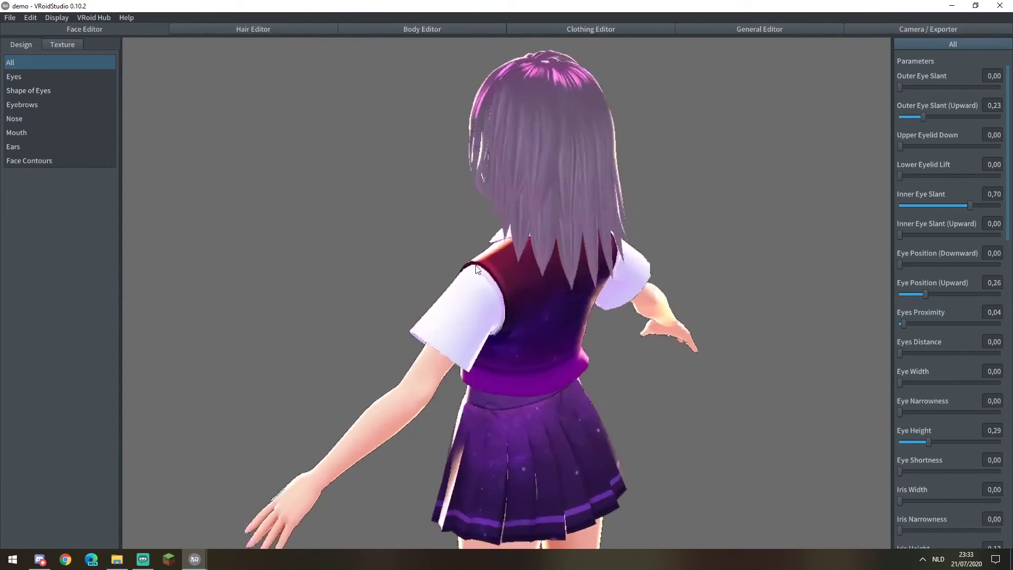
right_click_drag(502, 186, 480, 126)
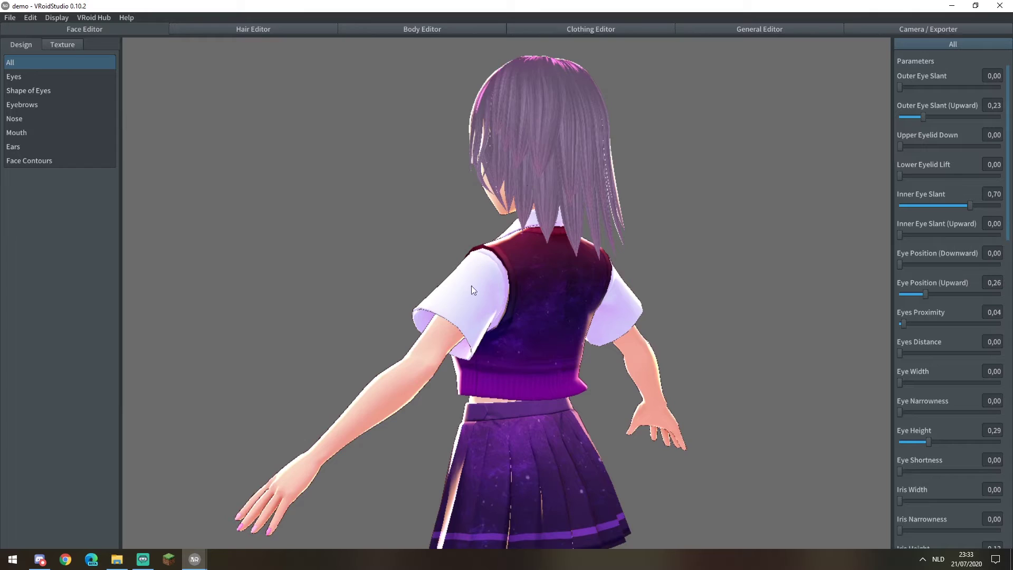
right_click_drag(480, 284, 549, 321)
scroll(549, 311, "down", 3)
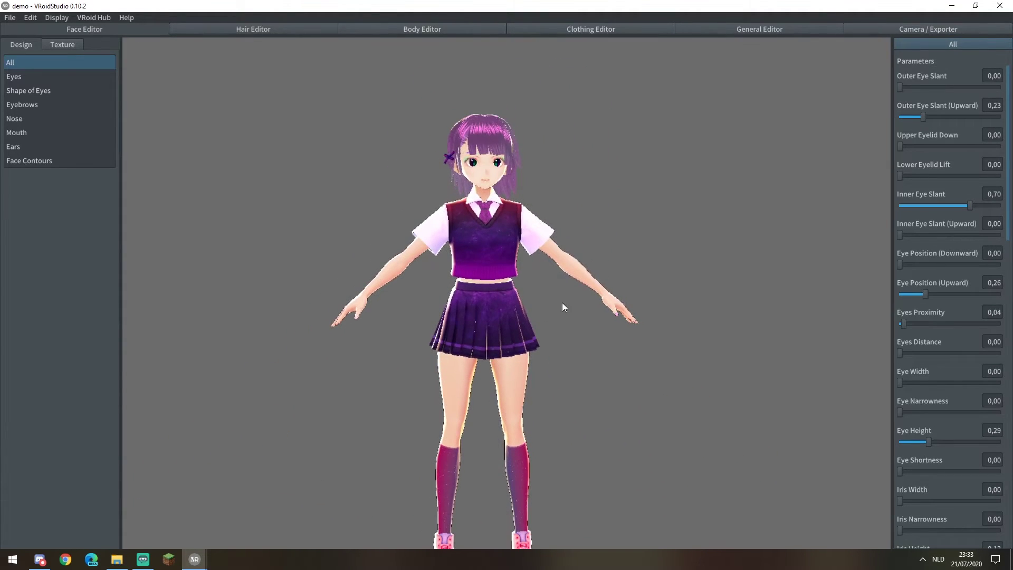
mouse_move(529, 319)
middle_mouse_down()
mouse_move(515, 269)
mouse_move(523, 240)
mouse_move(566, 200)
middle_mouse_up()
Visit the General Editor and the Camera / Exporter, and display the avatar's export settings.
left_click(818, 26)
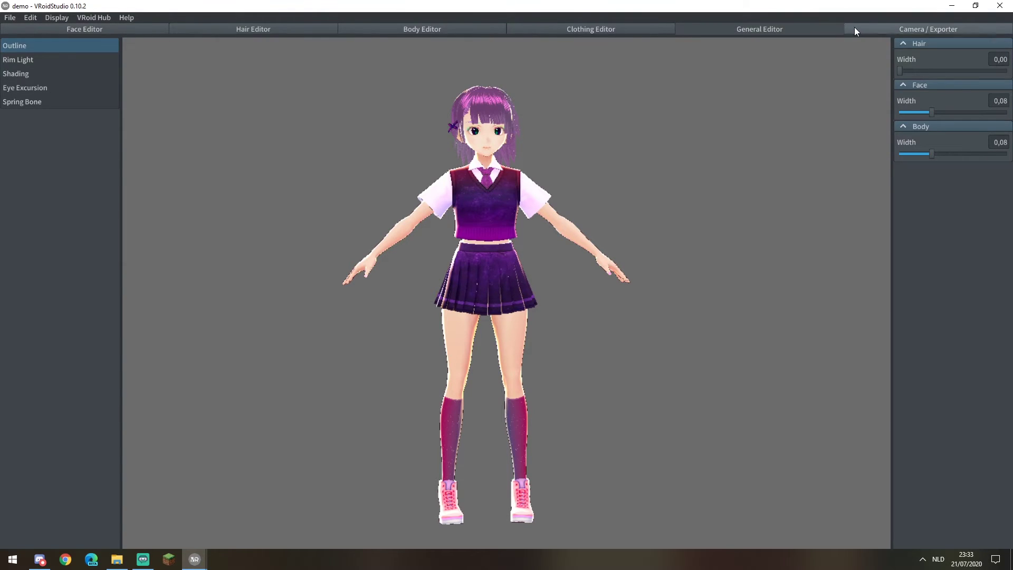
left_click(854, 27)
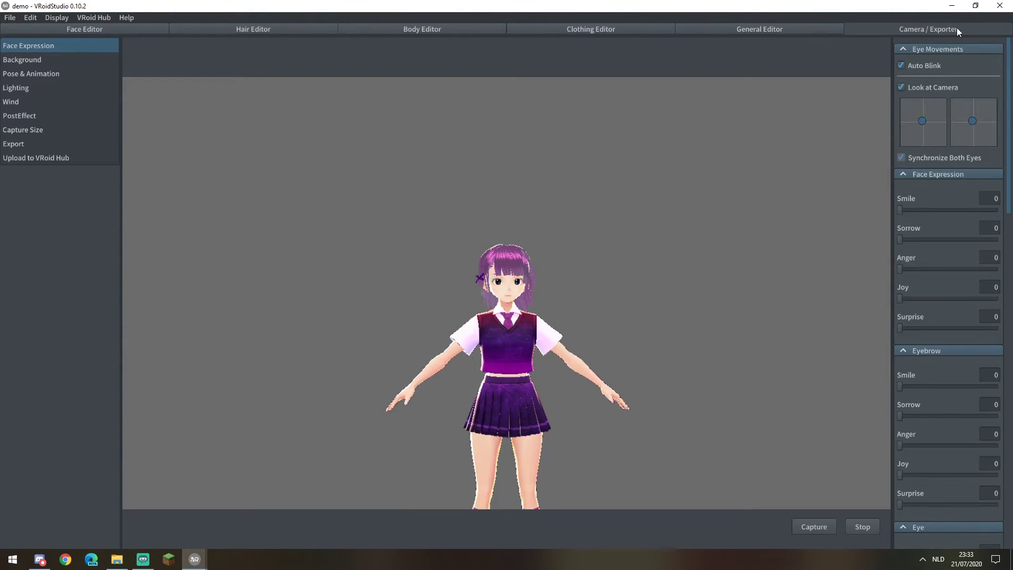
left_click(22, 60)
left_click(30, 142)
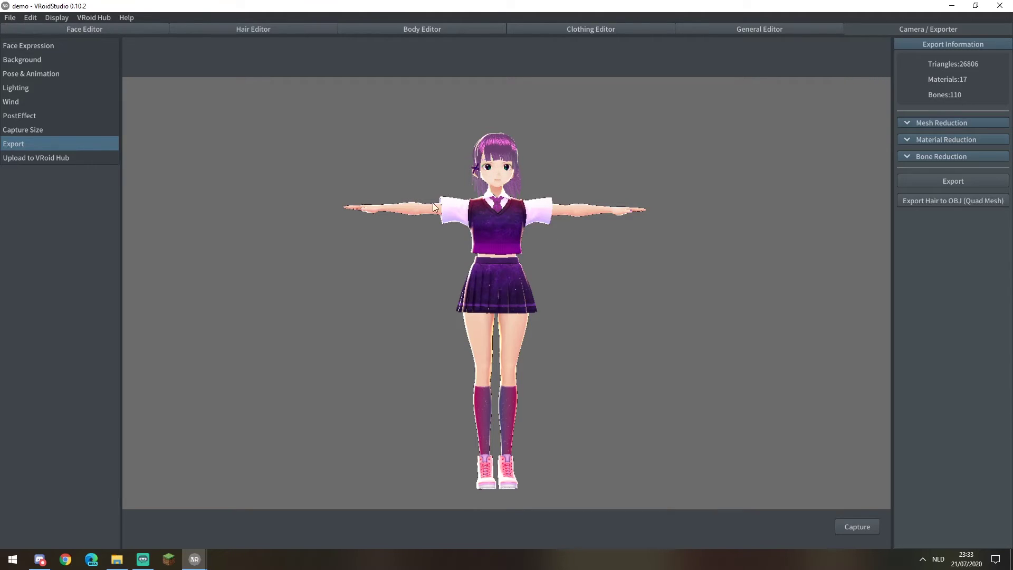
right_click_drag(544, 211, 338, 246)
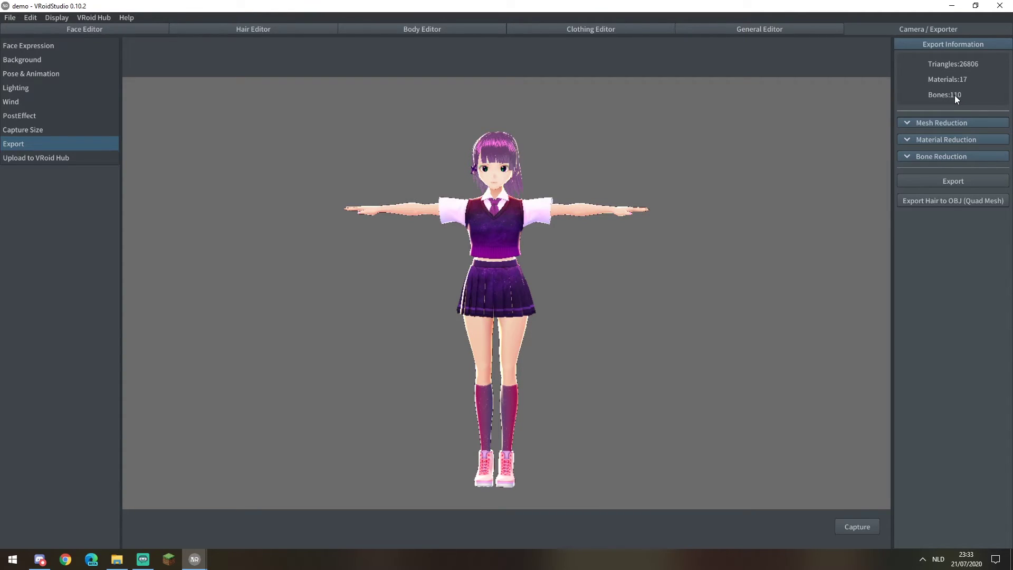
Enable Modify Hair Cross Section and Erase Transparent Meshes in the export's mesh reduction options.
left_click(916, 123)
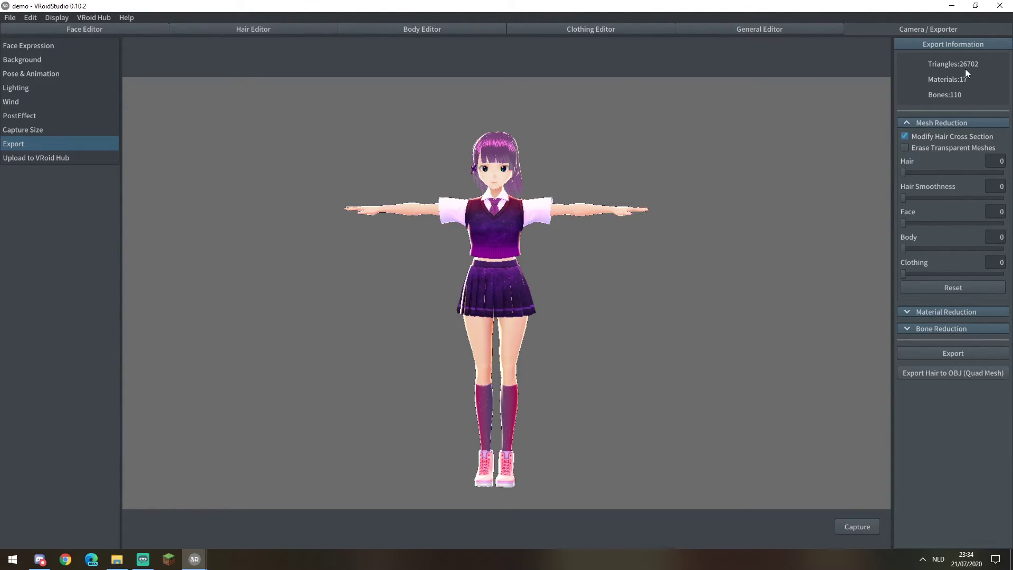
left_click(905, 137)
right_click_drag(870, 202, 402, 179)
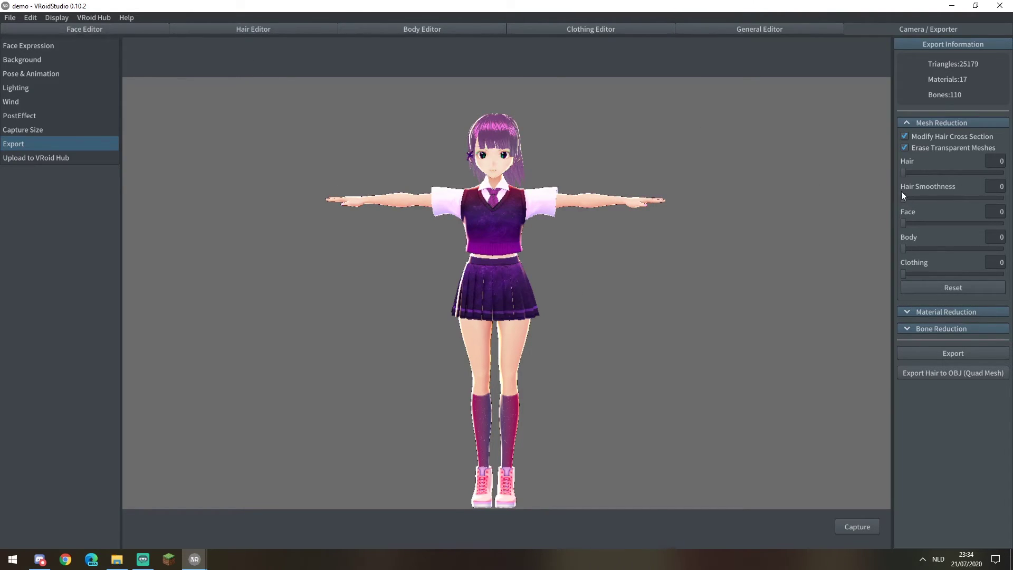
Set the mesh reduction to 48 for the face and 33 for the hair.
scroll(558, 128, "up", 2)
scroll(526, 199, "up", 3)
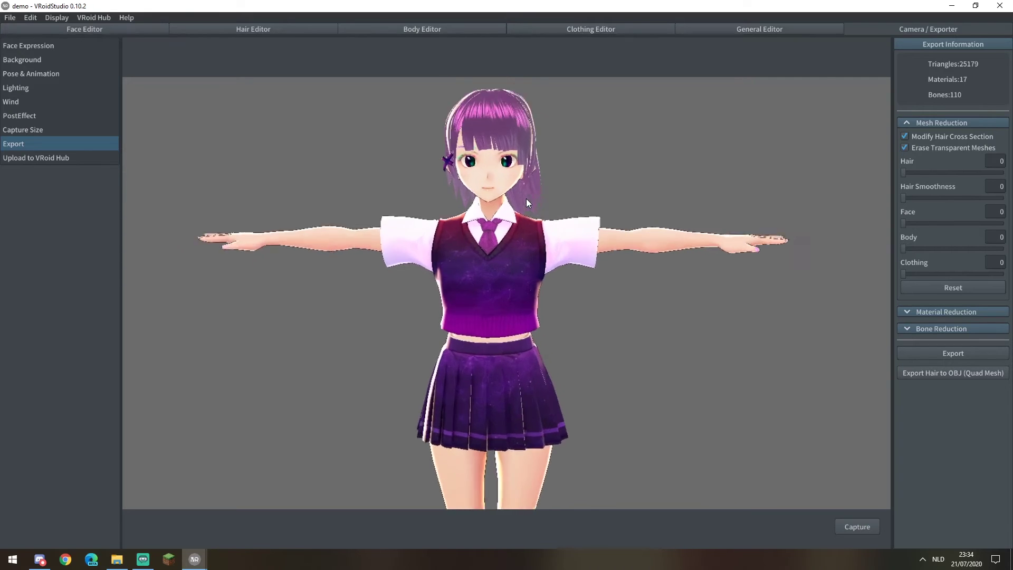
scroll(536, 239, "up", 3)
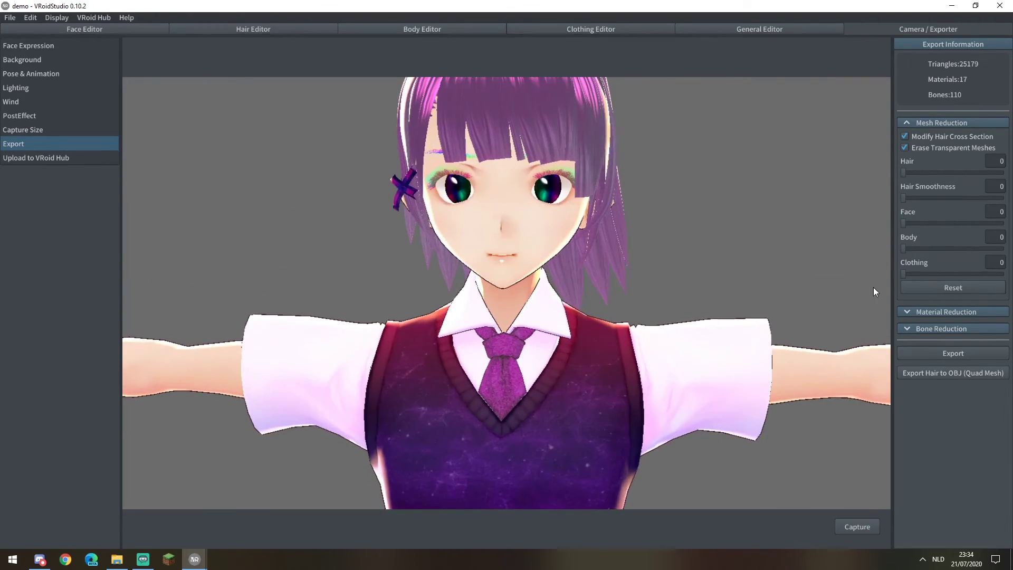
left_click_drag(939, 225, 1005, 223)
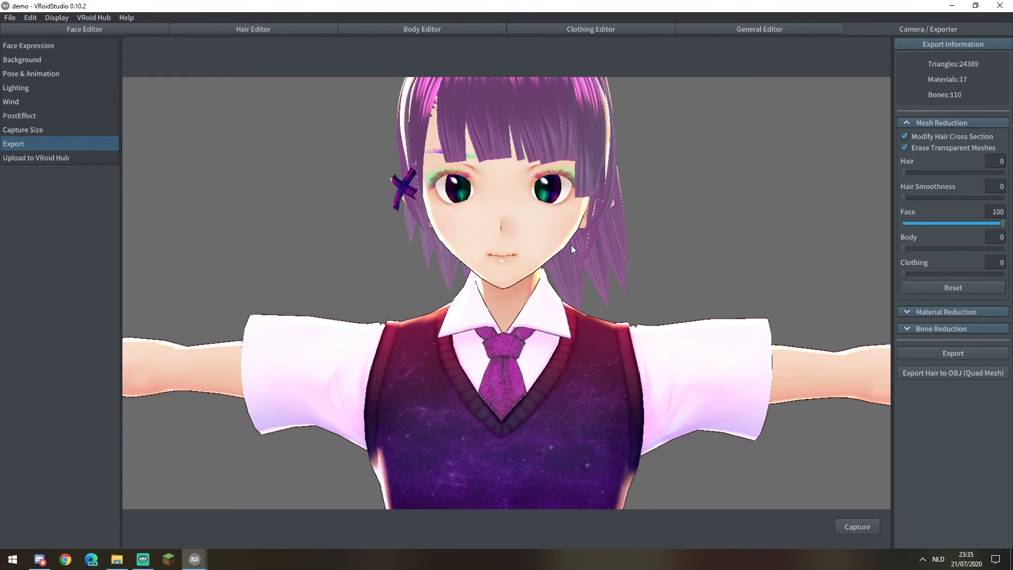
scroll(568, 233, "up", 5)
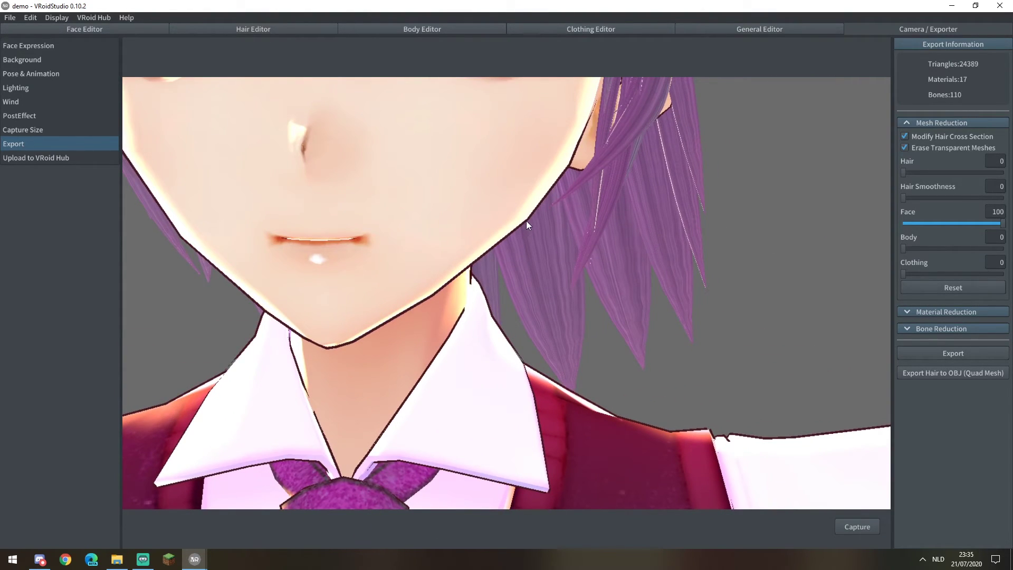
mouse_move(1001, 224)
left_mouse_down()
mouse_move(874, 228)
mouse_move(1002, 223)
mouse_move(984, 224)
left_mouse_up()
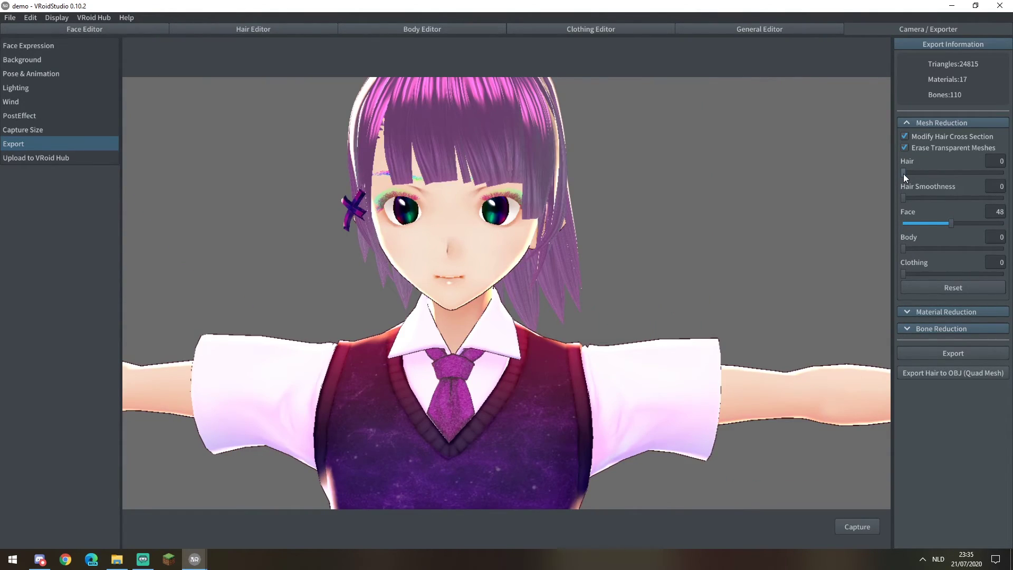
left_click_drag(903, 172, 936, 171)
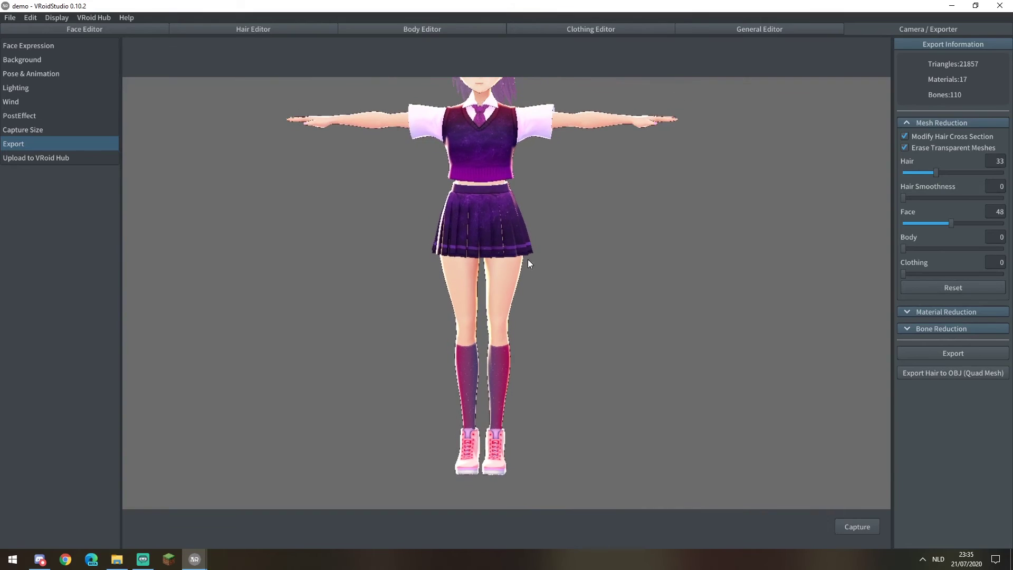
Reduce the Material Count to 2 and set the Texture Atlas Resolution to 2048 x 2048.
left_click(927, 312)
left_click(921, 338)
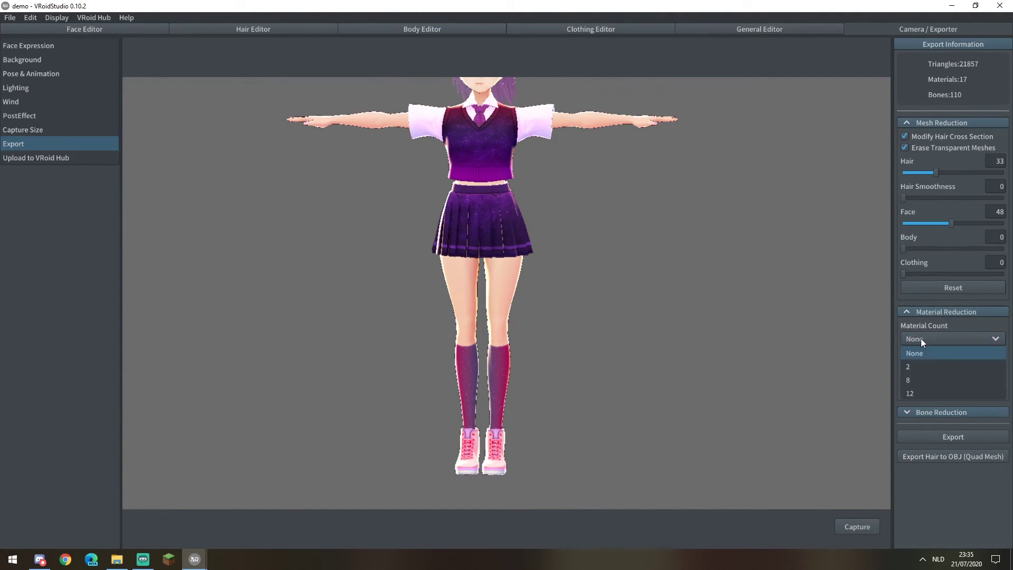
left_click(910, 366)
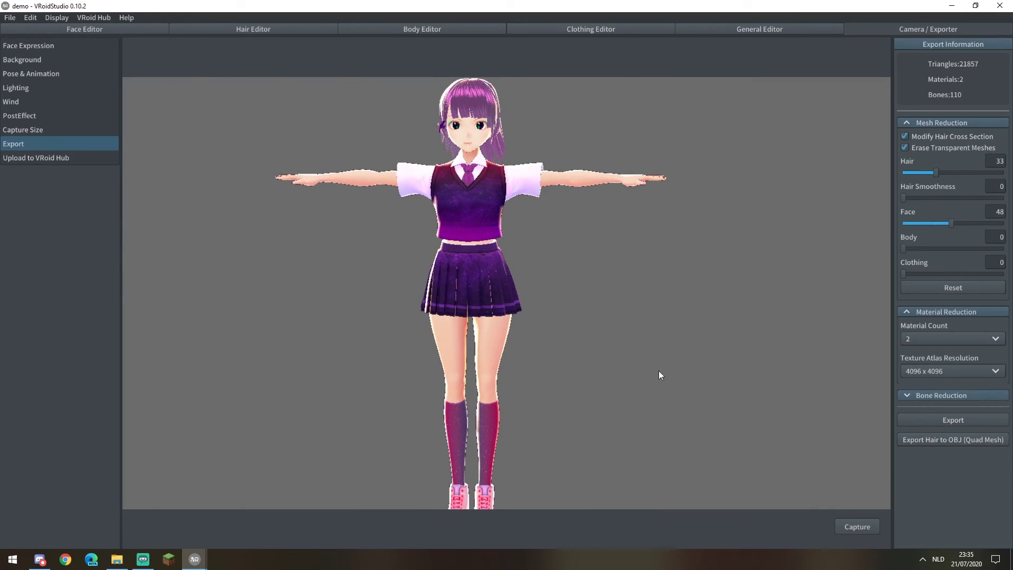
left_click(941, 369)
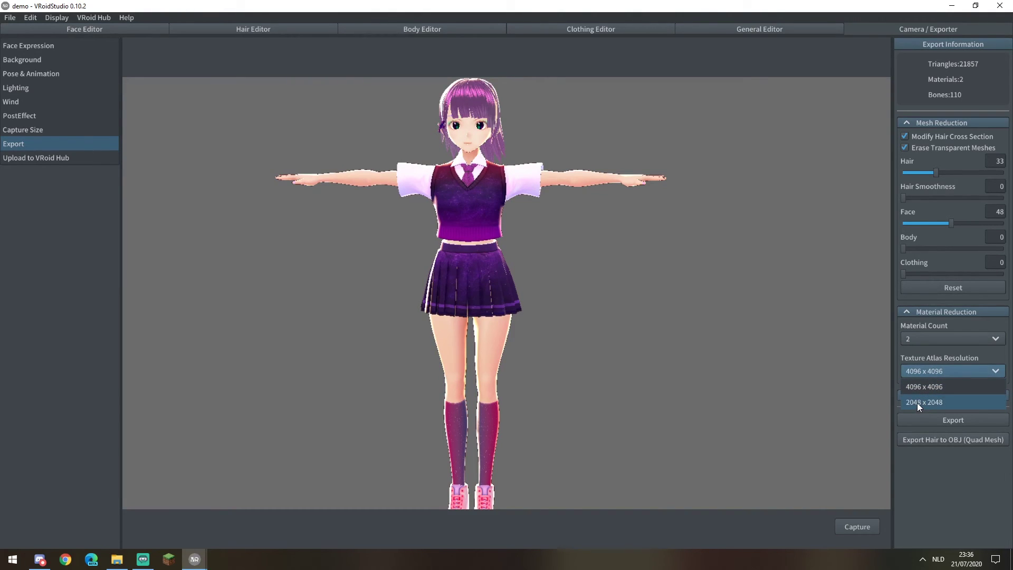
left_click(917, 403)
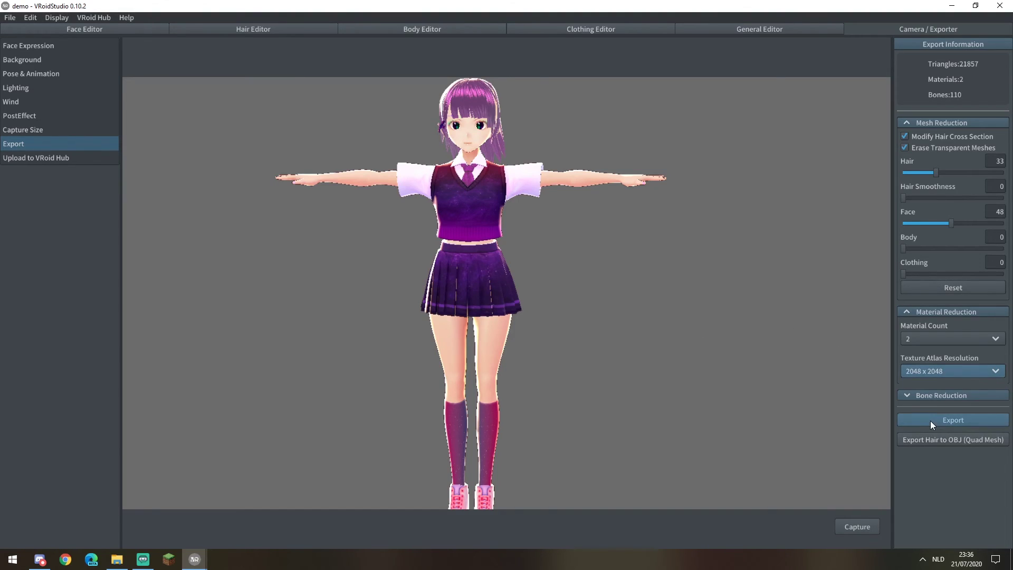
Start the VRM export and enter the avatar name Rave Girl, author Baka Gaming and version Demo.
left_click(930, 420)
left_click(428, 180)
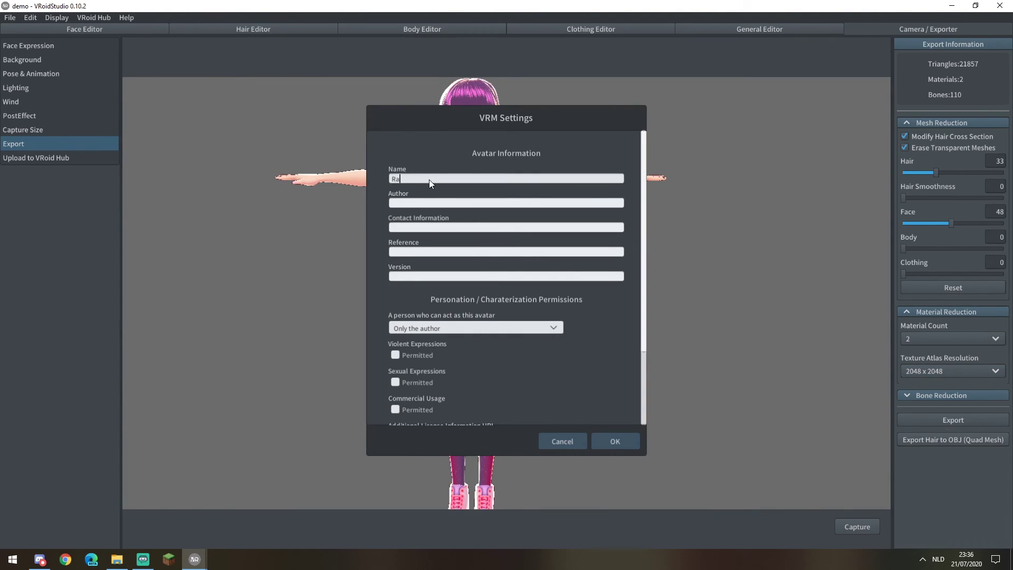
type("Rave Girl")
left_click(422, 202)
type("Baka Gaming")
left_click(448, 276)
type("Demo")
Confirm the VRM settings and save the avatar as demo.vrm in the VRoid Tutorial folder.
scroll(528, 369, "down", 1)
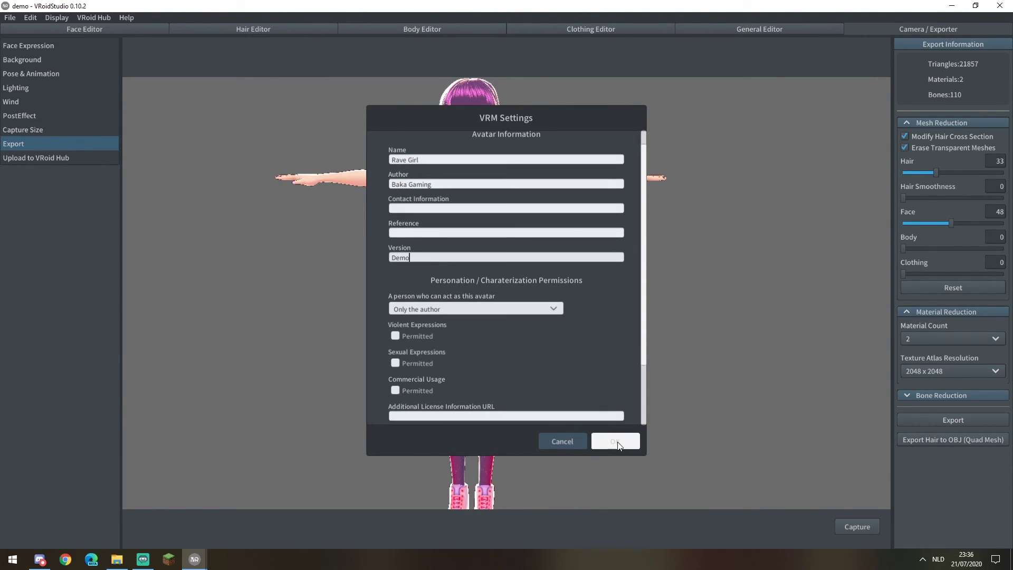
left_click(618, 442)
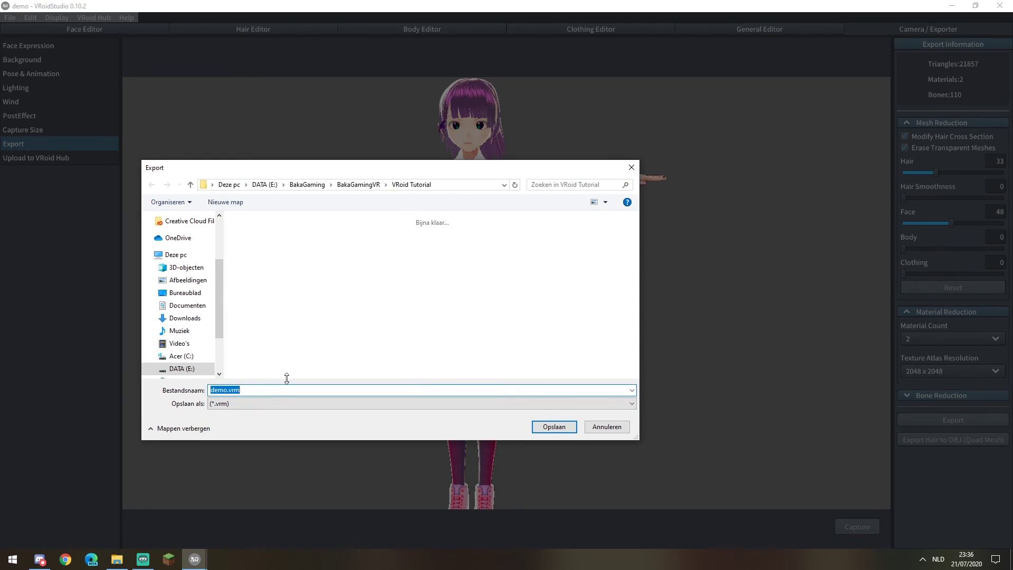
left_click(550, 362)
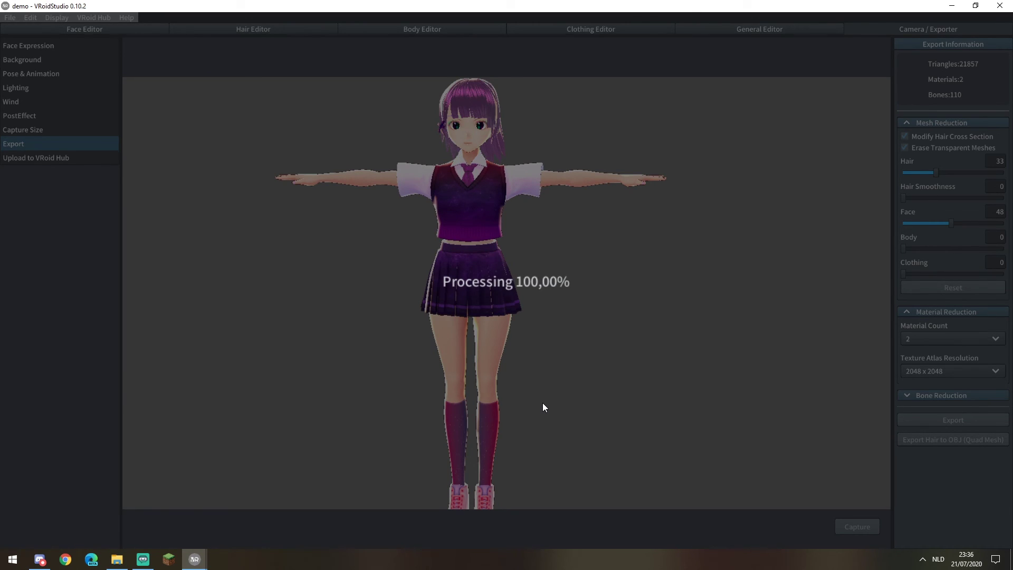